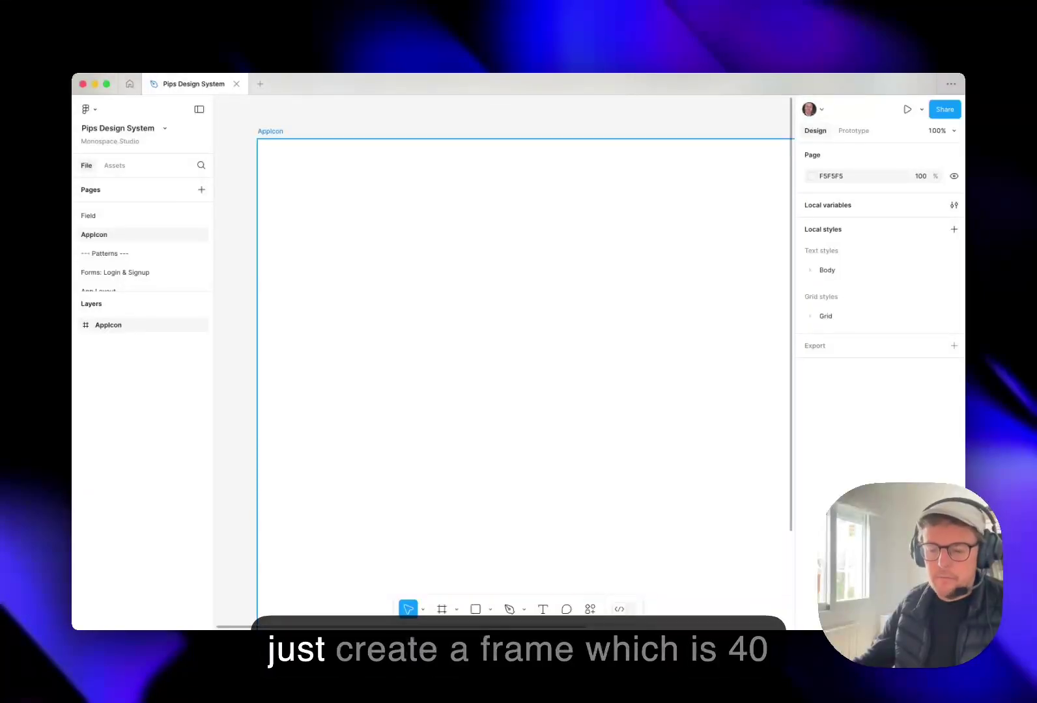
Draw a new frame inside the AppIcon frame and set its size to 40 × 40
{"action": "key", "text": "f"}
{"action": "left_click_drag", "start_coordinate": [380, 262], "coordinate": [416, 296]}
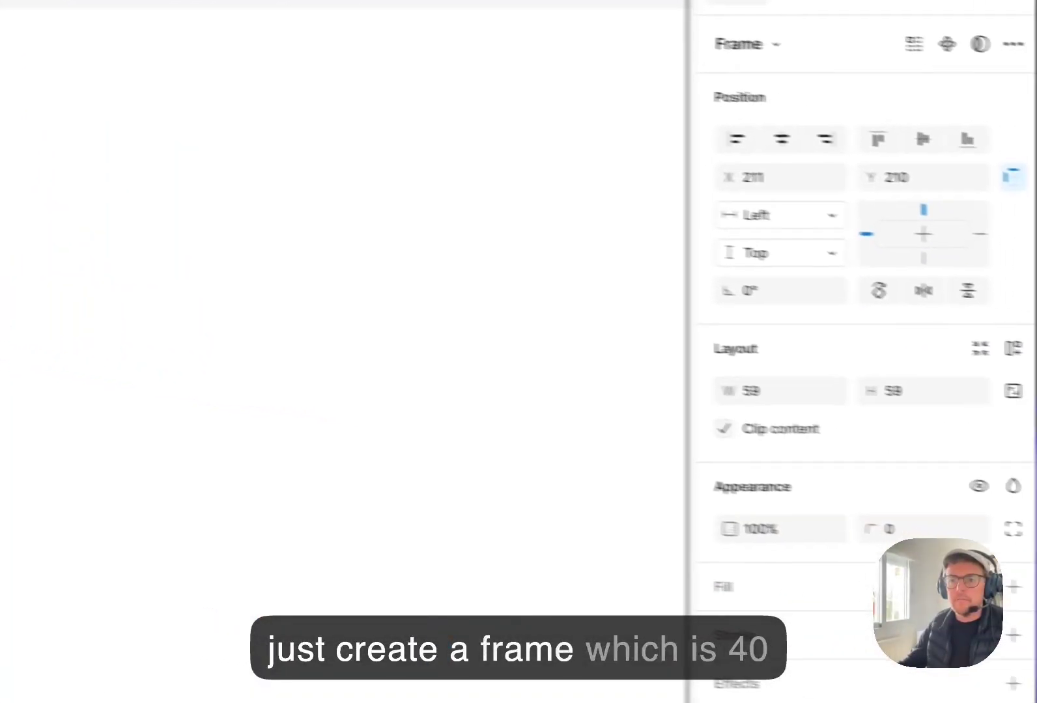
{"action": "left_click", "coordinate": [723, 385]}
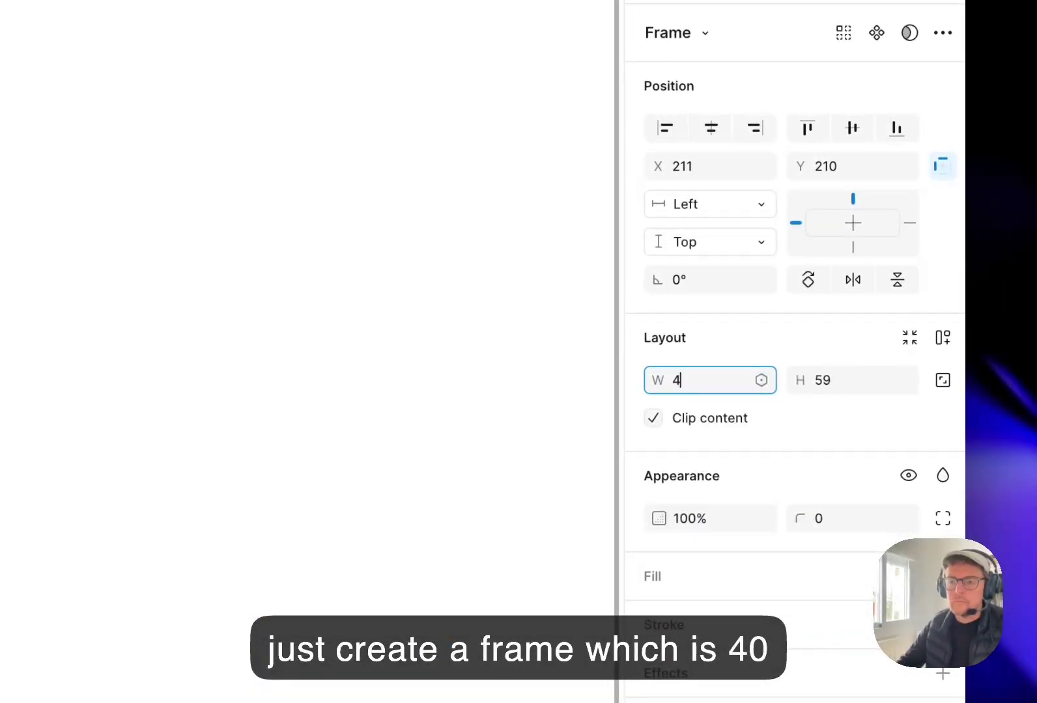
{"action": "type", "text": "40"}
{"action": "key", "text": "Return"}
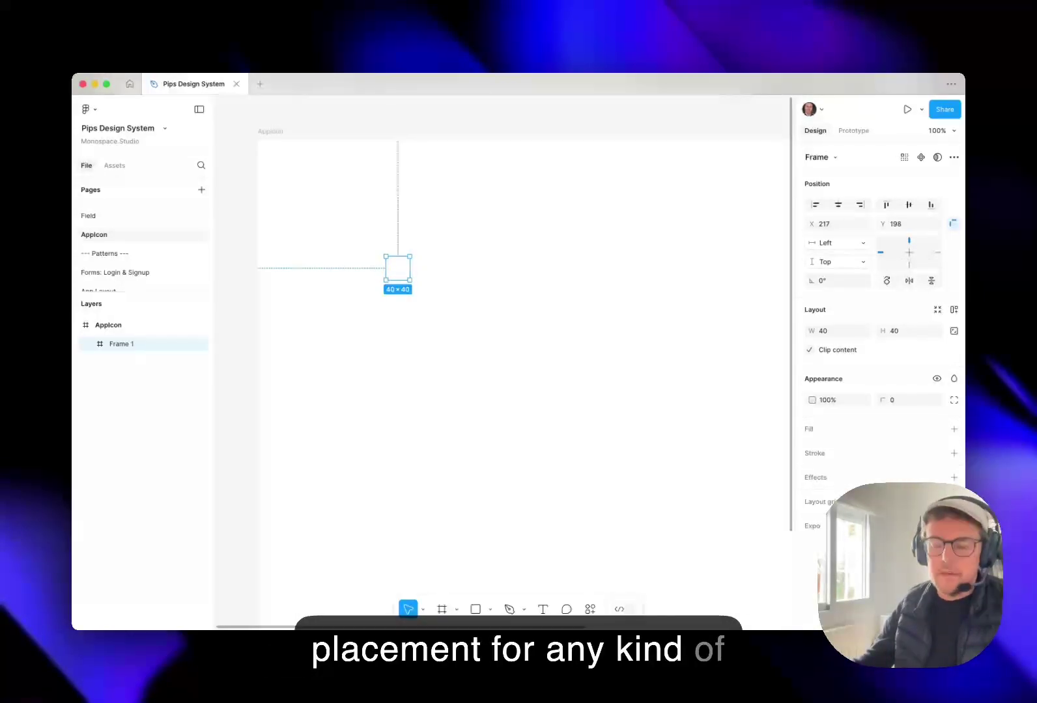
{"action": "key", "text": "Escape"}
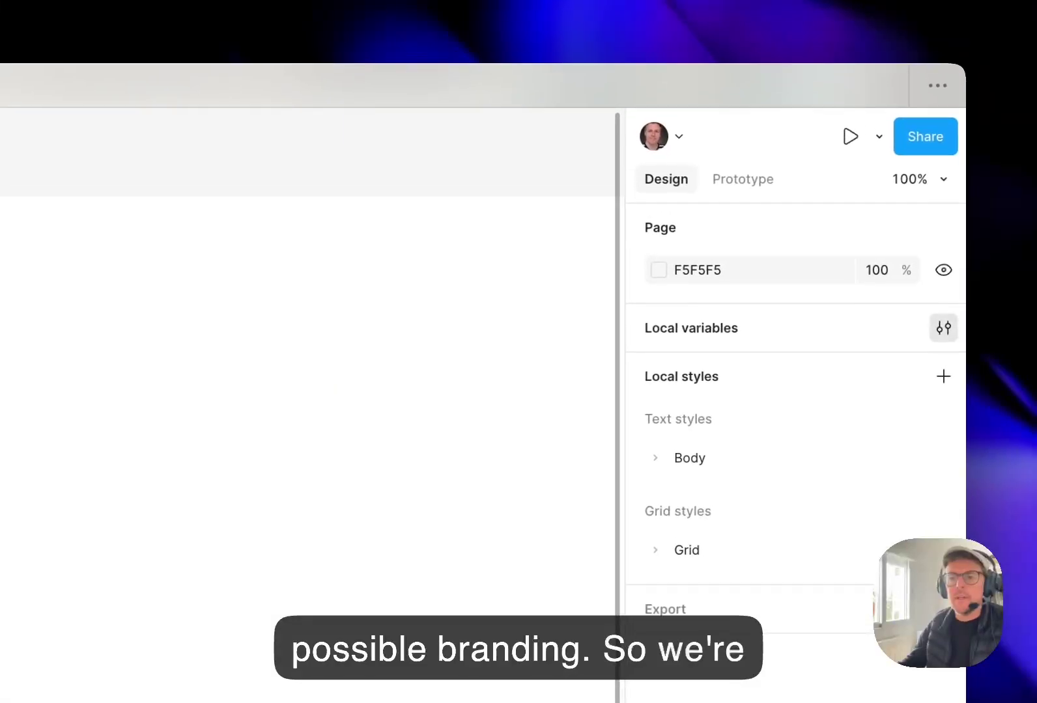
Create a color variable named color-accent-base in the Color group of the local variables
{"action": "left_click", "coordinate": [951, 288]}
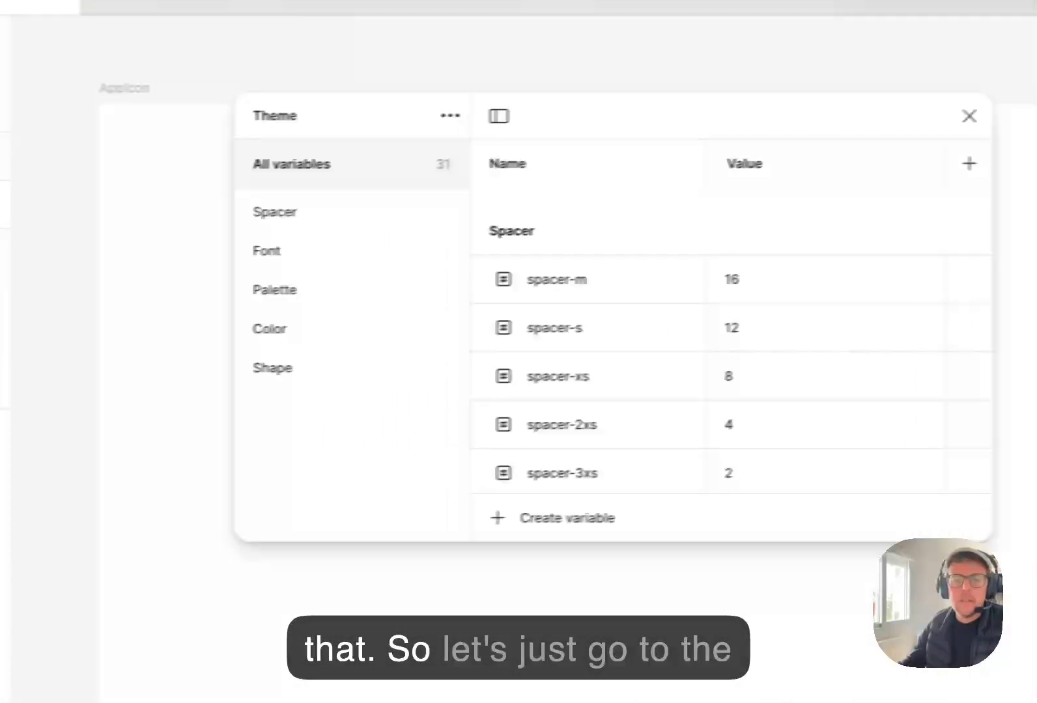
{"action": "left_click", "coordinate": [270, 330]}
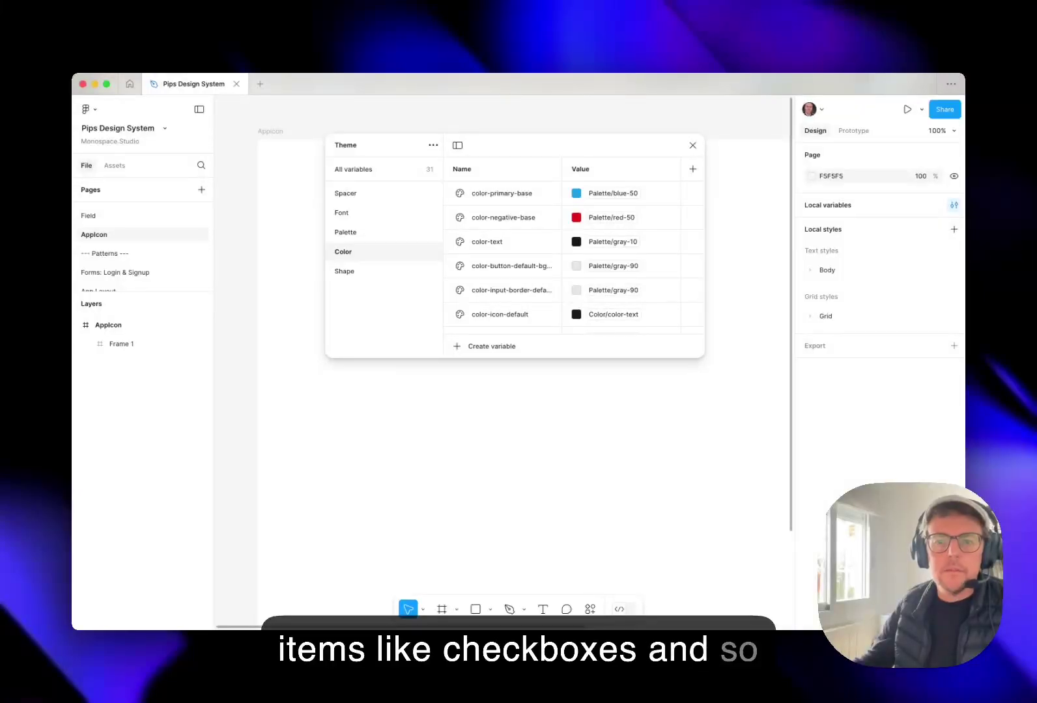
{"action": "left_click", "coordinate": [491, 346]}
{"action": "left_click", "coordinate": [482, 367]}
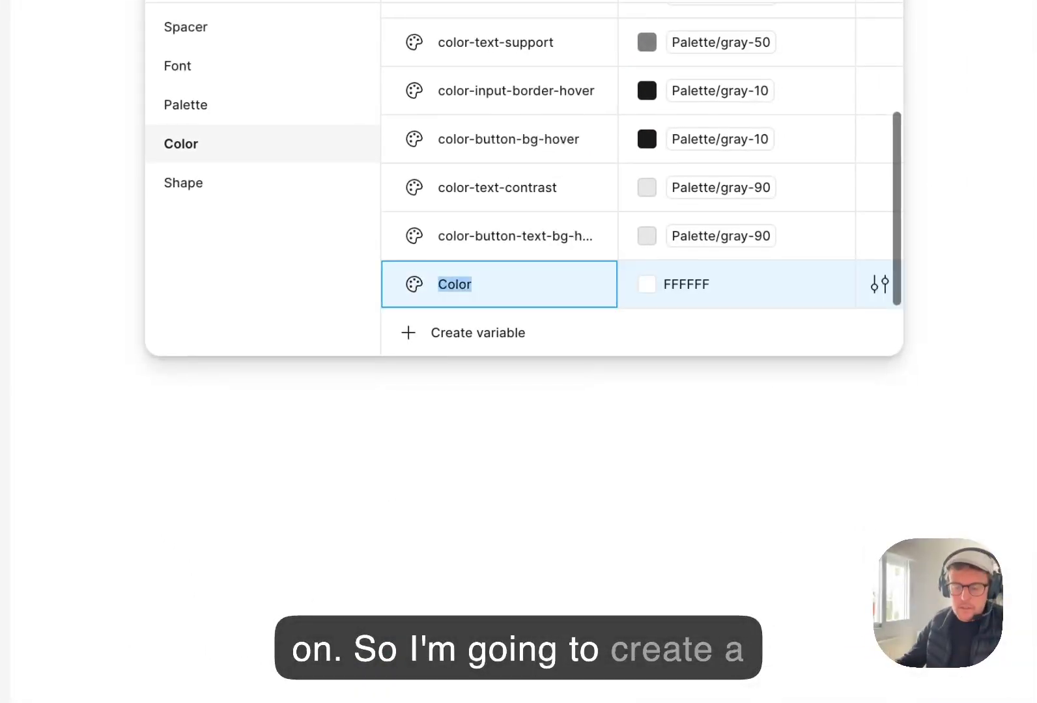
{"action": "type", "text": "olo"}
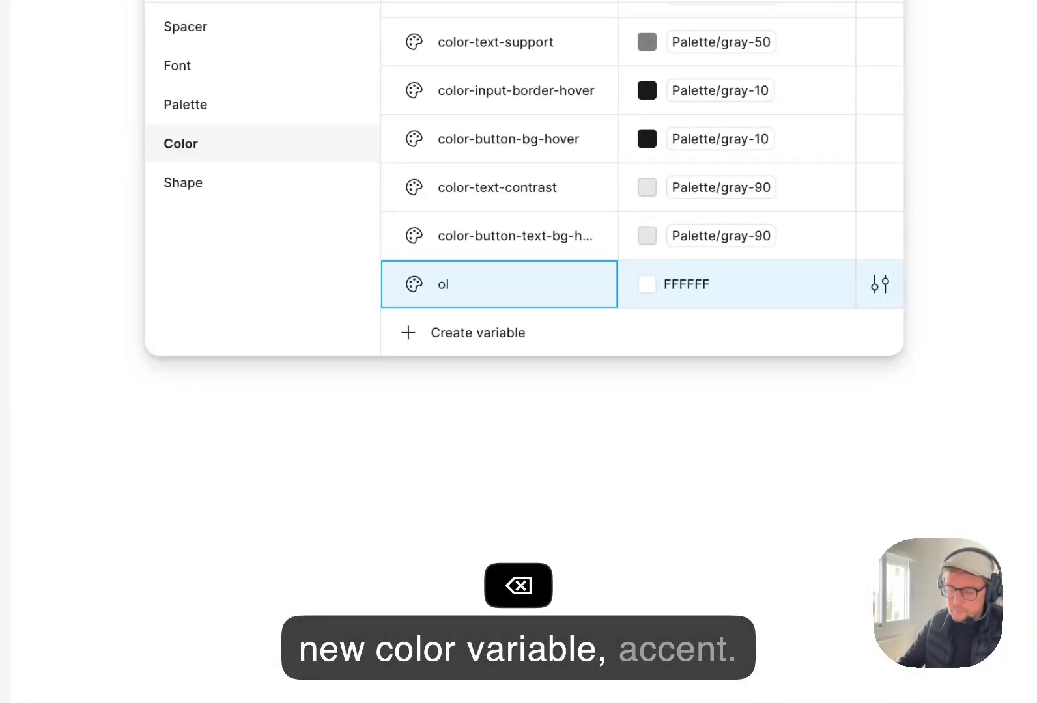
{"action": "key", "text": "BackSpace"}
{"action": "key", "text": "BackSpace"}
{"action": "type", "text": "color-accent-base"}
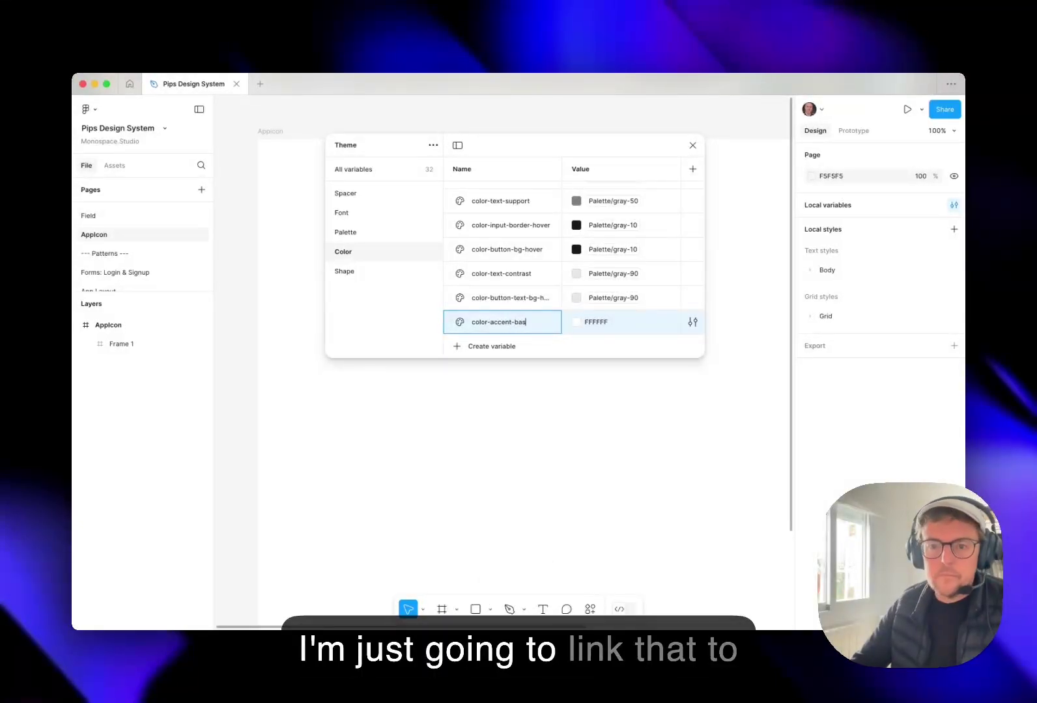
Link the color-accent-base variable to the palette color gray-10 and close the local variables
{"action": "left_click", "coordinate": [576, 322]}
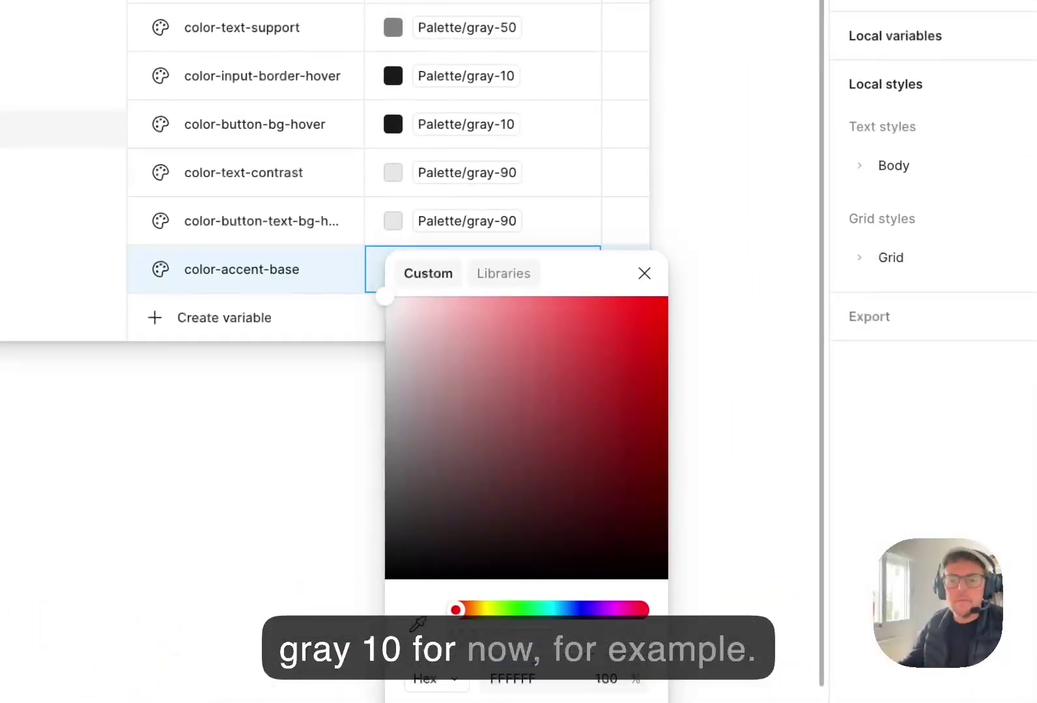
{"action": "left_click", "coordinate": [503, 273]}
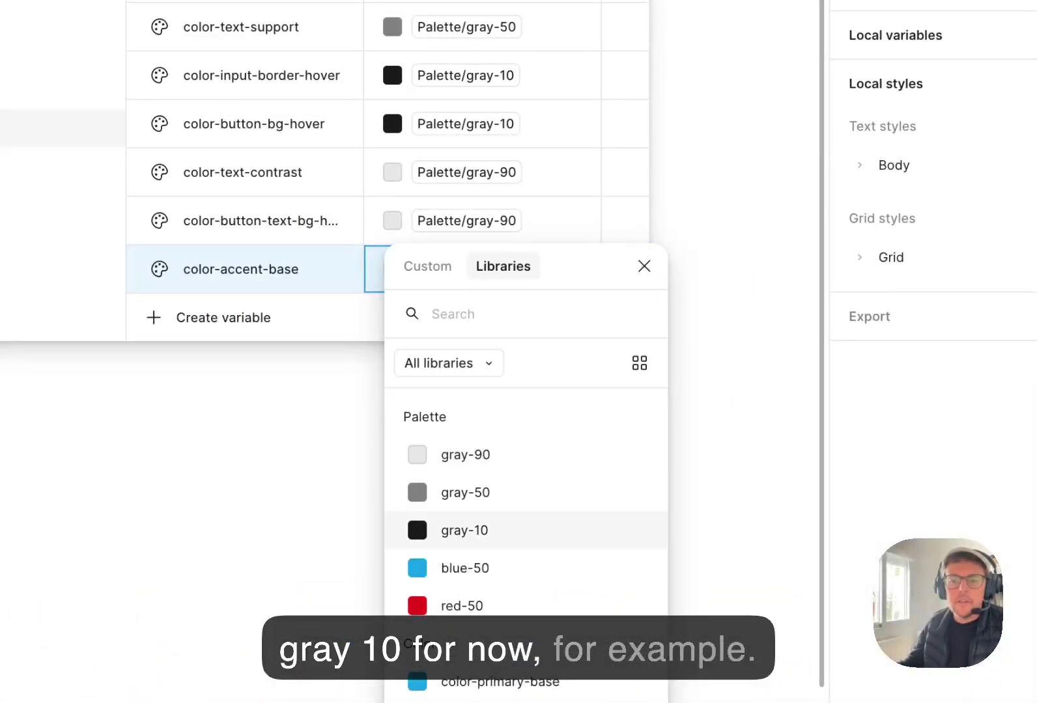
{"action": "left_click", "coordinate": [448, 530]}
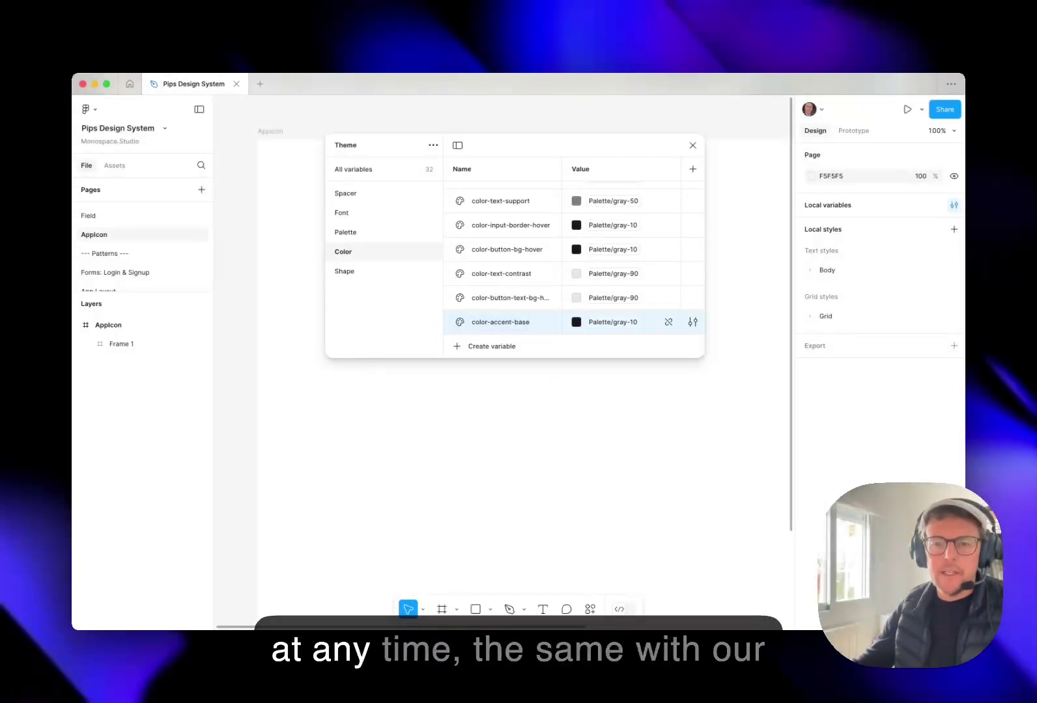
{"action": "scroll", "coordinate": [567, 228], "scroll_direction": "up", "scroll_amount": 3}
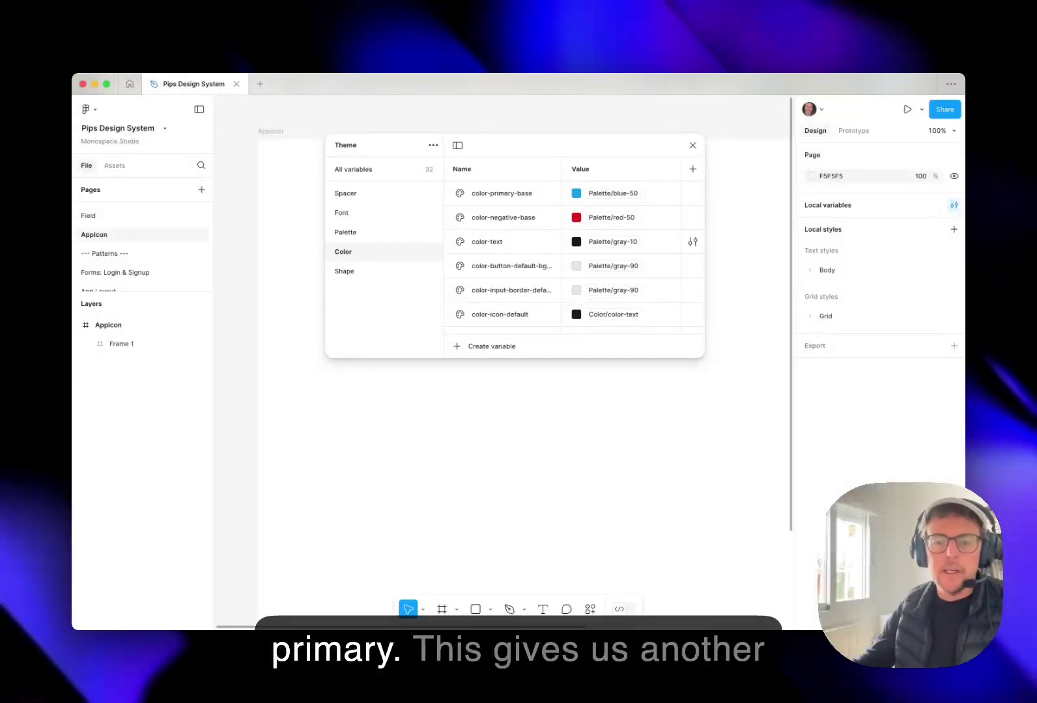
{"action": "scroll", "coordinate": [567, 228], "scroll_direction": "down", "scroll_amount": 3}
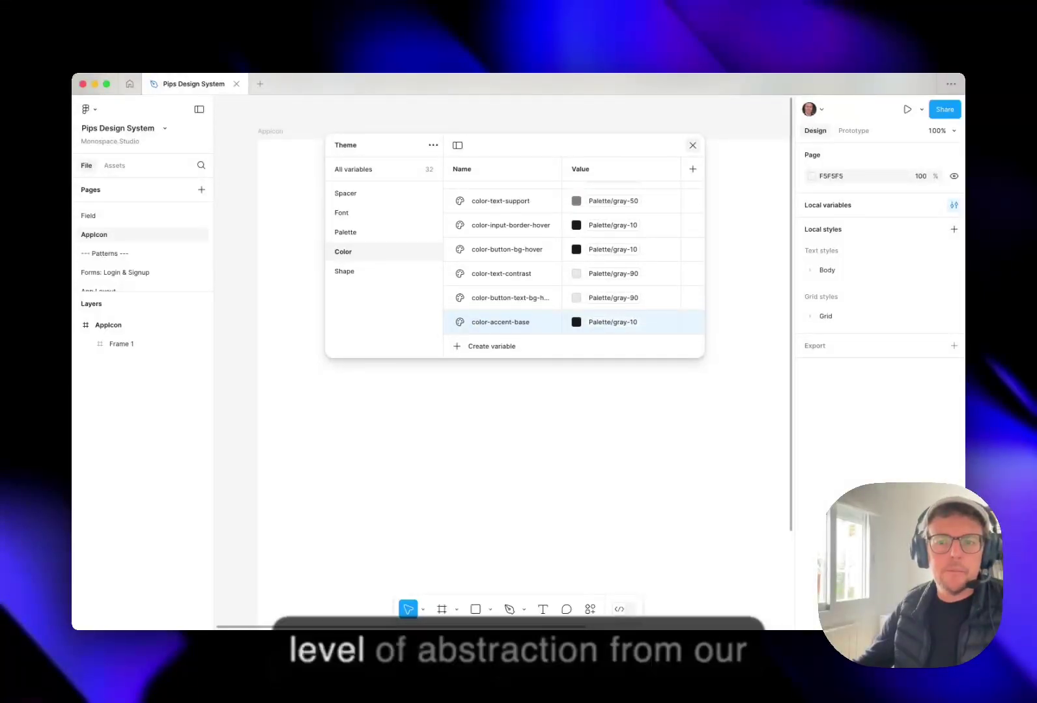
{"action": "scroll", "coordinate": [692, 266], "scroll_direction": "up", "scroll_amount": 5}
{"action": "scroll", "coordinate": [573, 260], "scroll_direction": "down", "scroll_amount": 5}
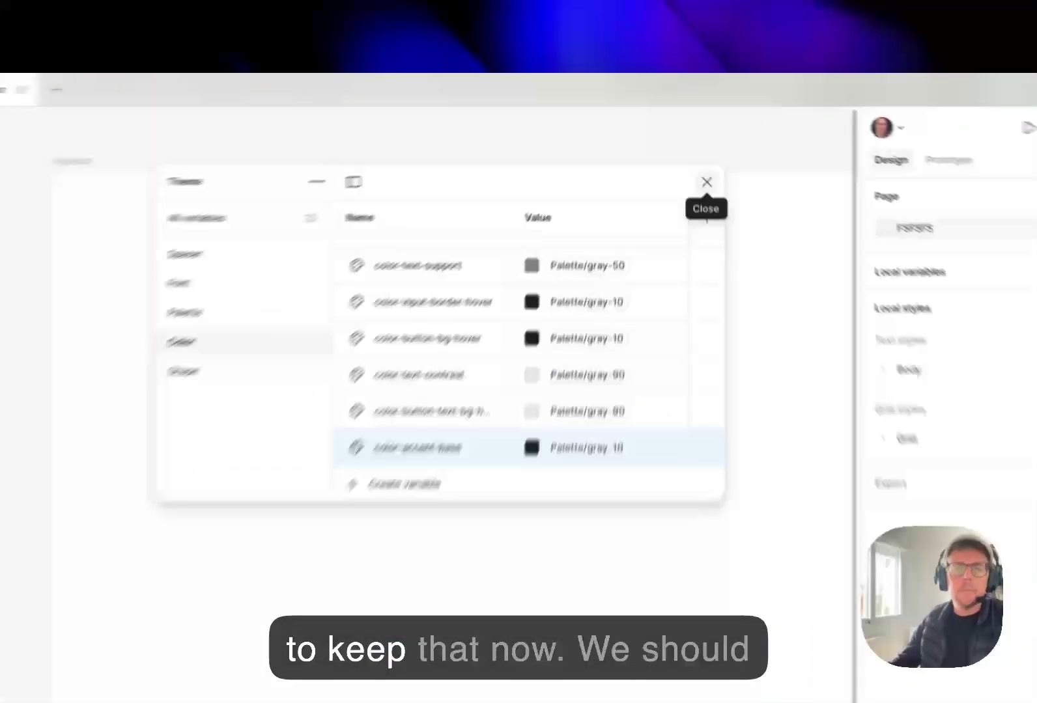
{"action": "left_click", "coordinate": [693, 145]}
On the Colors page, duplicate the primary-base swatch with its label to the left of the original in the Named palette
{"action": "scroll", "coordinate": [157, 352], "scroll_direction": "up", "scroll_amount": 8}
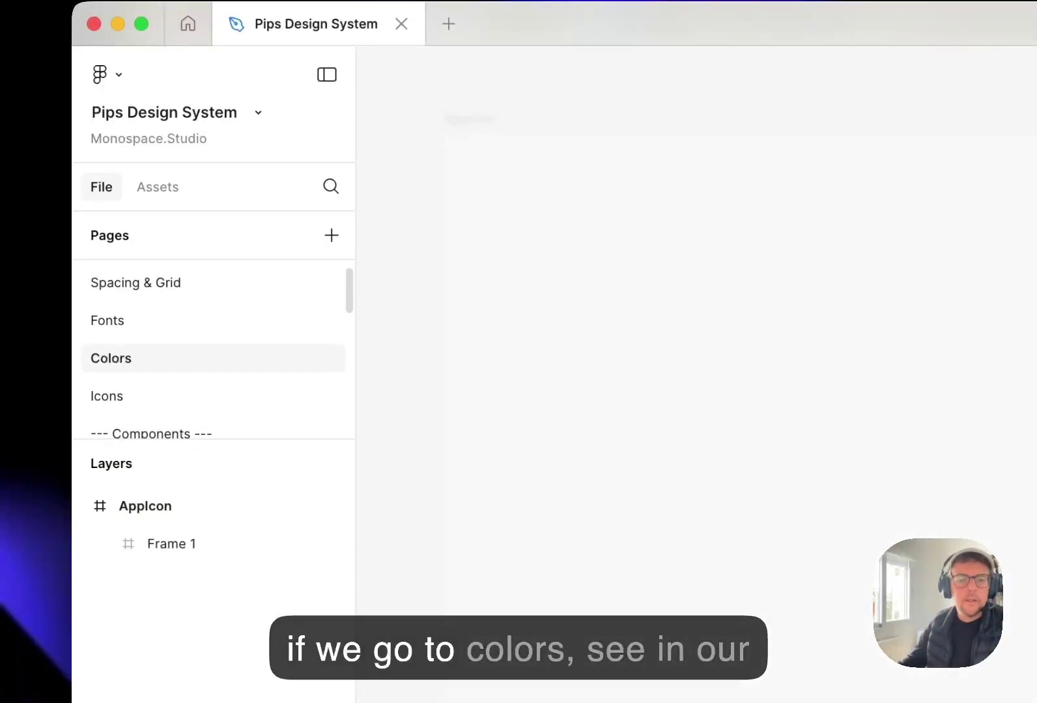
{"action": "left_click", "coordinate": [110, 358]}
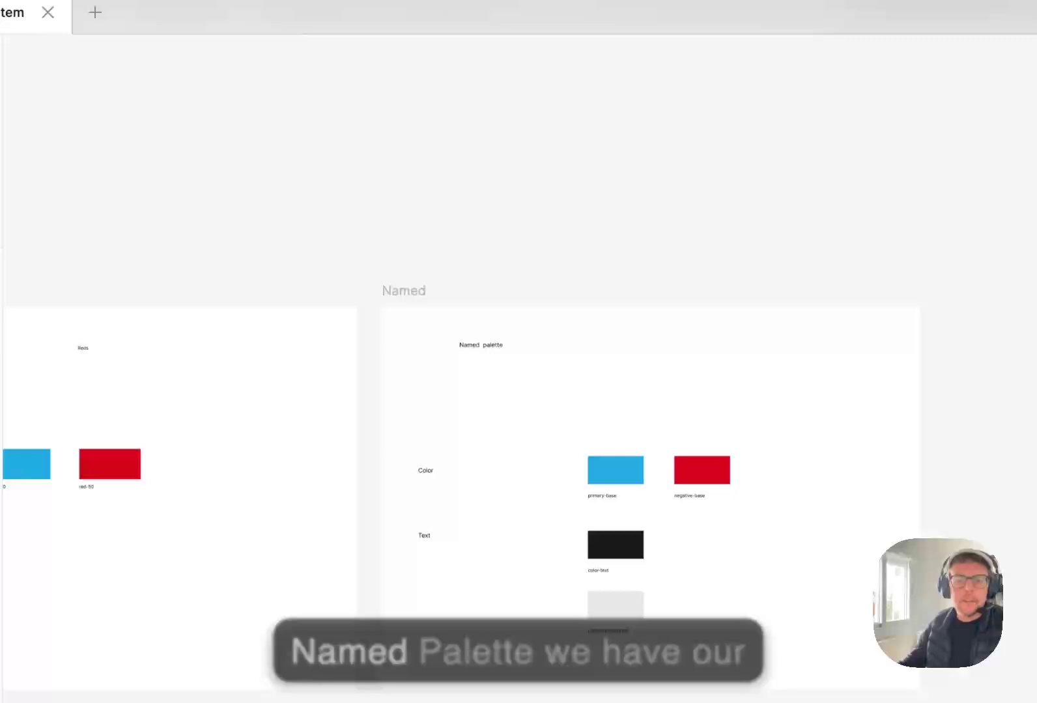
{"action": "scroll", "coordinate": [546, 464], "scroll_direction": "up", "scroll_amount": 5}
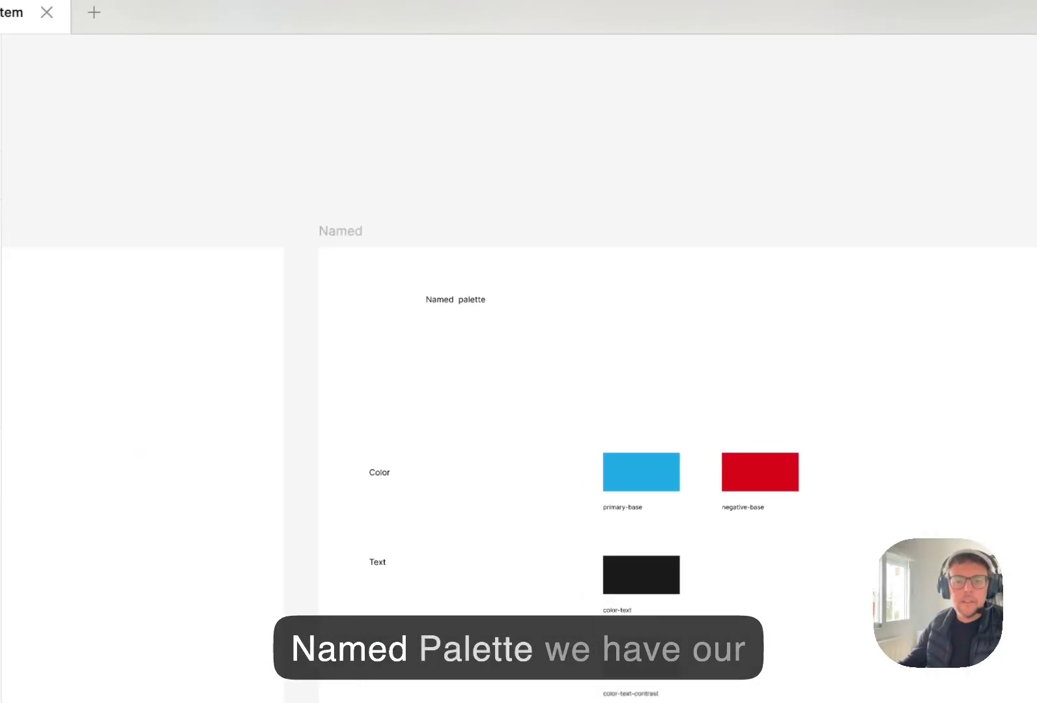
{"action": "scroll", "coordinate": [546, 464], "scroll_direction": "down", "scroll_amount": 2}
{"action": "scroll", "coordinate": [546, 464], "scroll_direction": "right", "scroll_amount": 1}
{"action": "left_click_drag", "start_coordinate": [568, 340], "coordinate": [632, 484]}
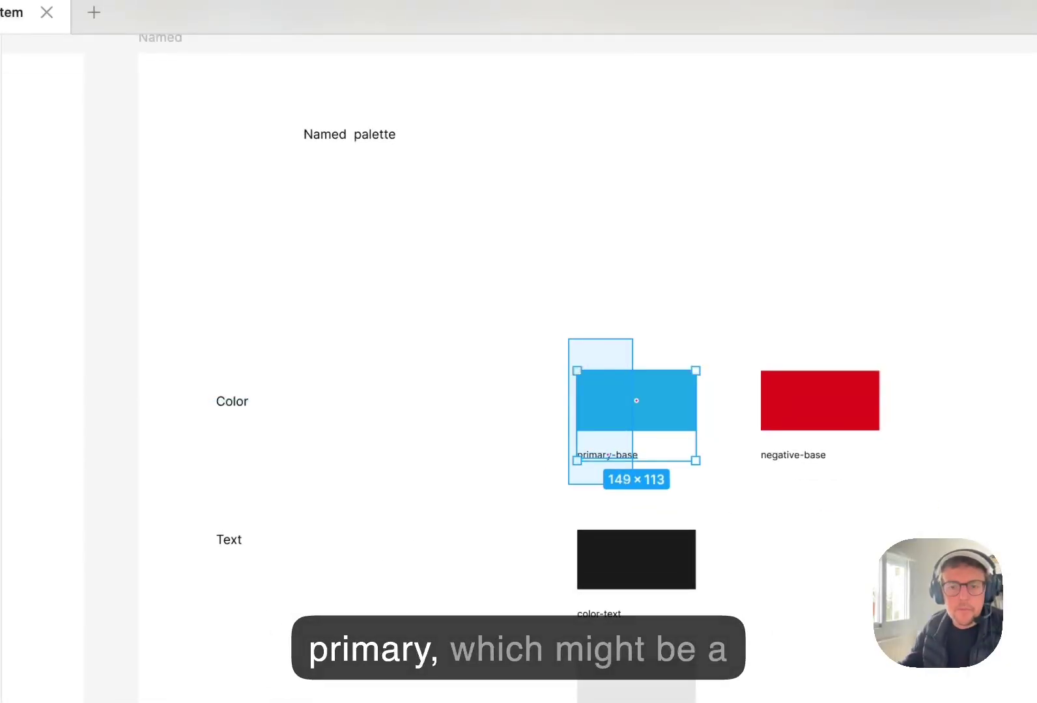
{"action": "left_click_drag", "start_coordinate": [636, 400], "coordinate": [452, 400]}
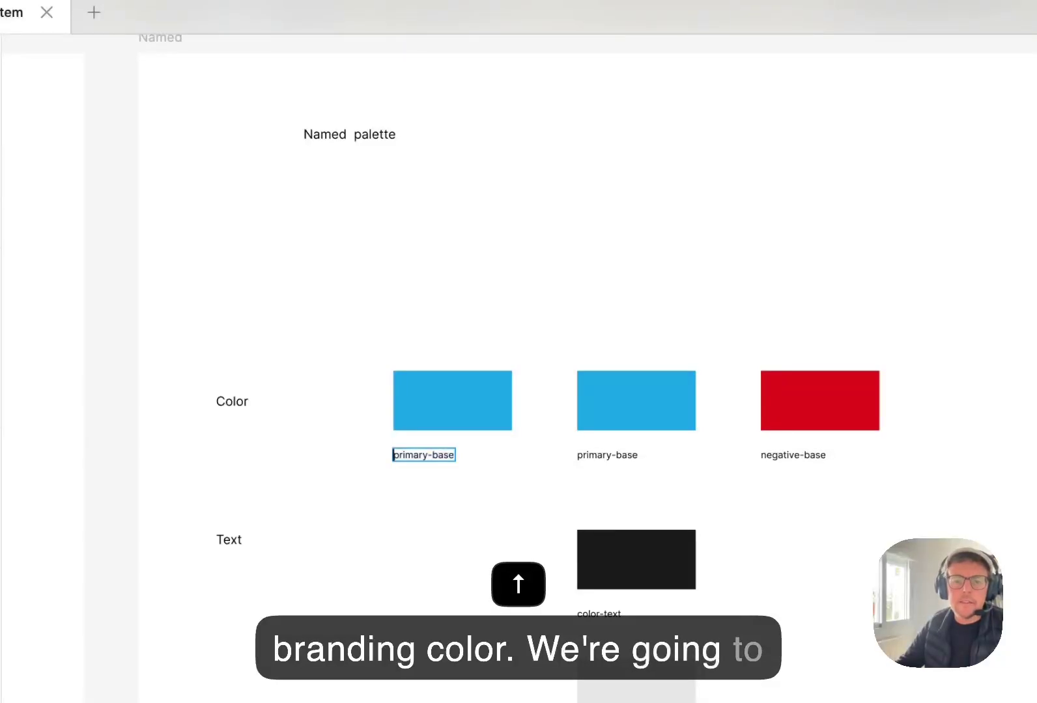
Change the duplicated swatch's label to accent-base
{"action": "key", "text": "alt+shift+Right"}
{"action": "type", "text": "accent"}
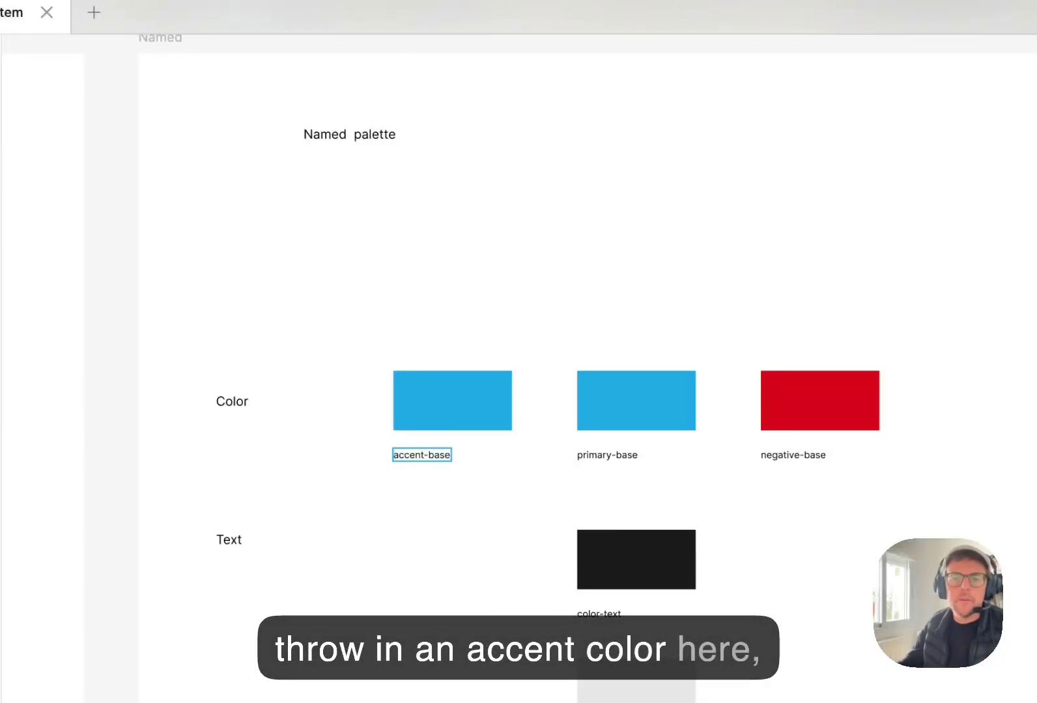
{"action": "key", "text": "Escape"}
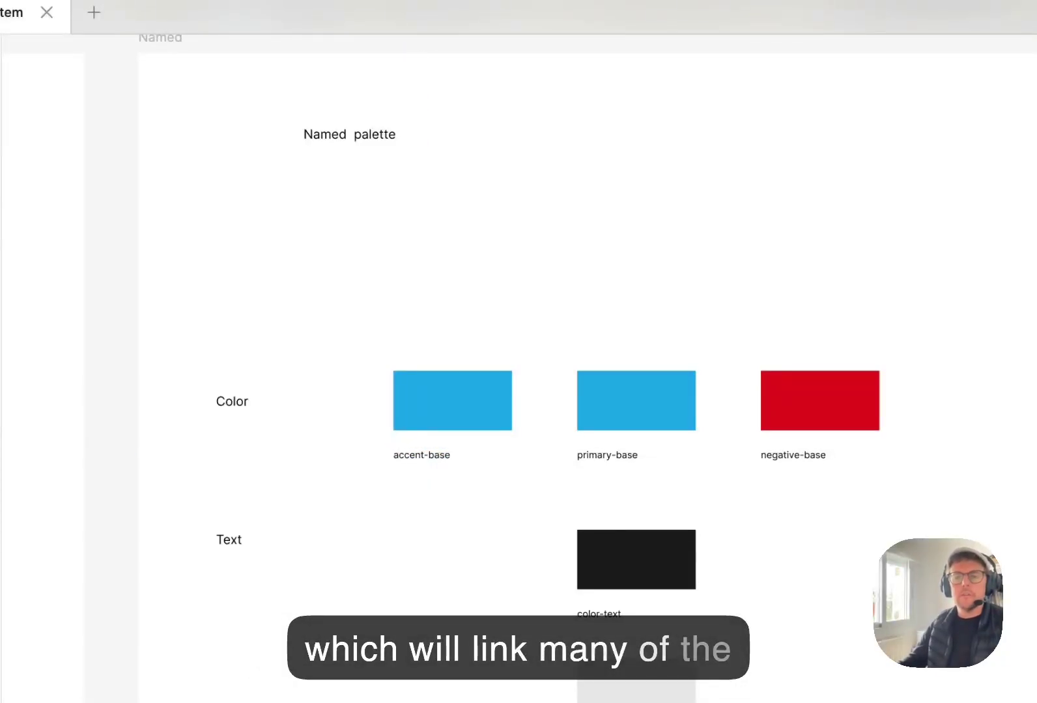
Link the accent-base swatch's fill to the color-accent-base variable
{"action": "left_click", "coordinate": [453, 400]}
{"action": "left_click", "coordinate": [733, 309]}
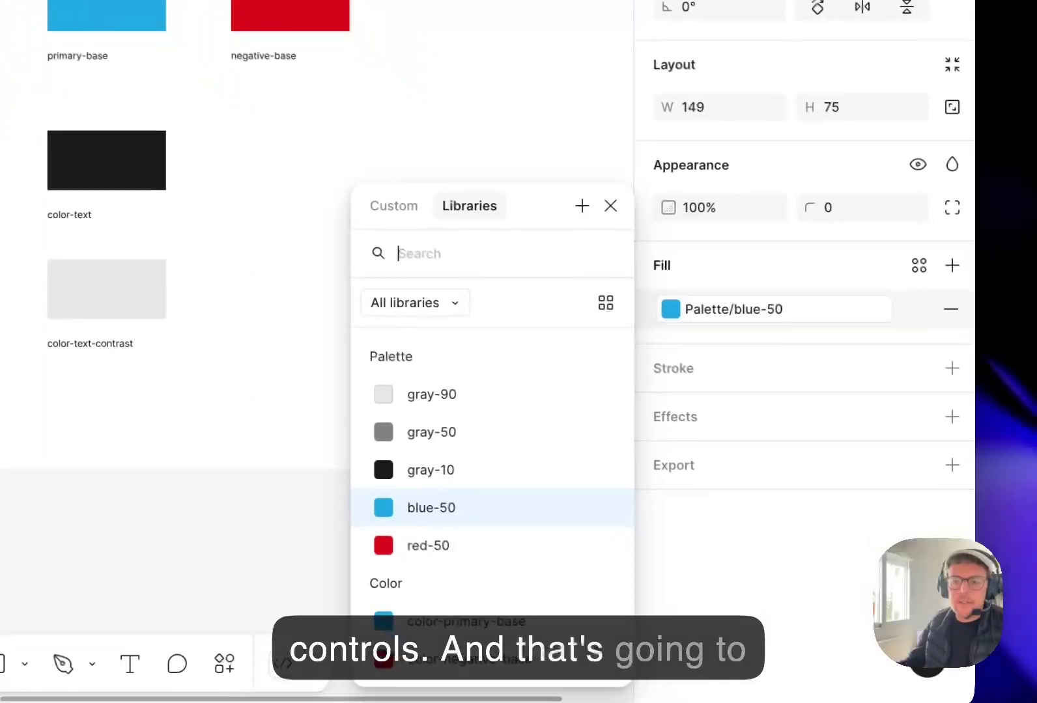
{"action": "scroll", "coordinate": [493, 469], "scroll_direction": "down", "scroll_amount": 10}
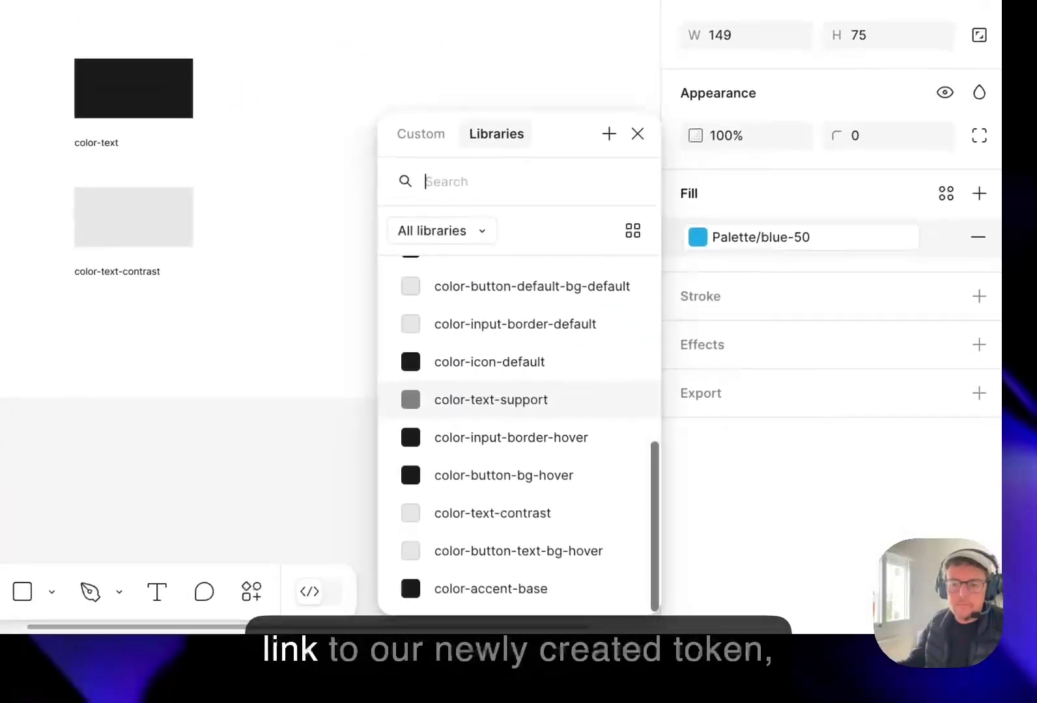
{"action": "scroll", "coordinate": [519, 521], "scroll_direction": "up", "scroll_amount": 1}
{"action": "scroll", "coordinate": [519, 514], "scroll_direction": "down", "scroll_amount": 1}
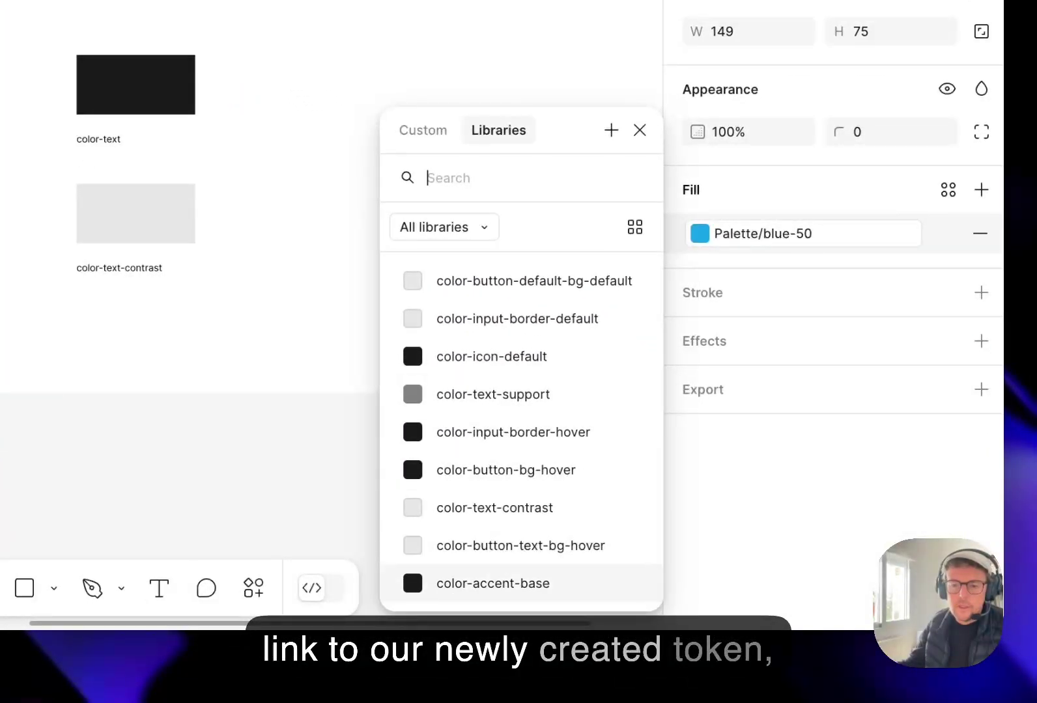
{"action": "left_click", "coordinate": [493, 583]}
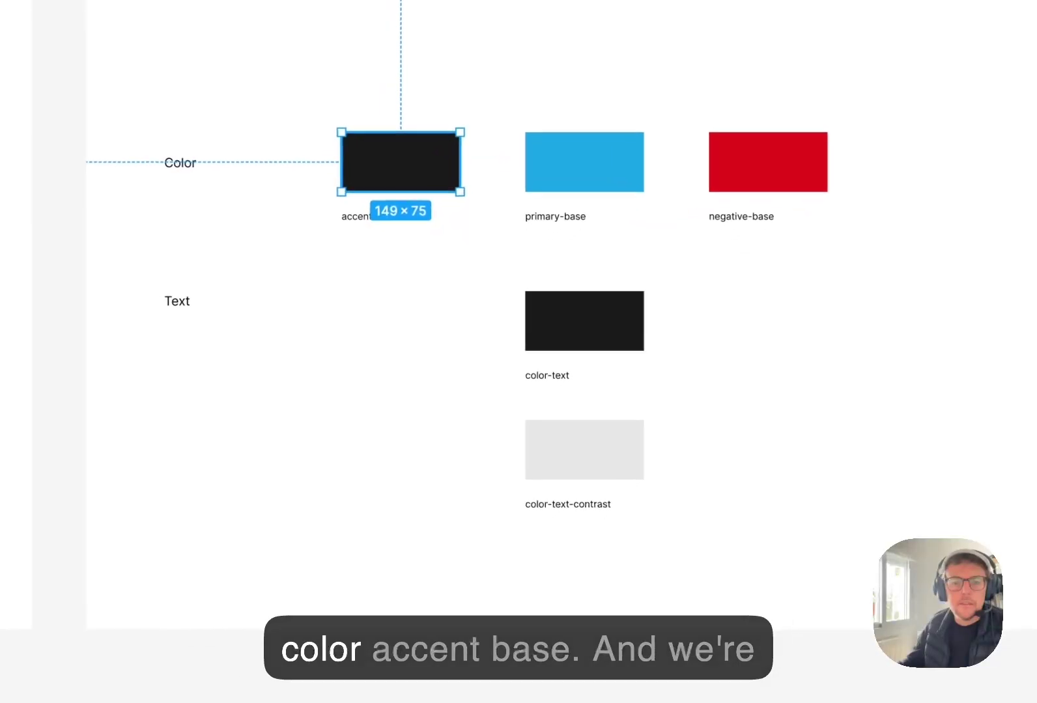
{"action": "key", "text": "Escape"}
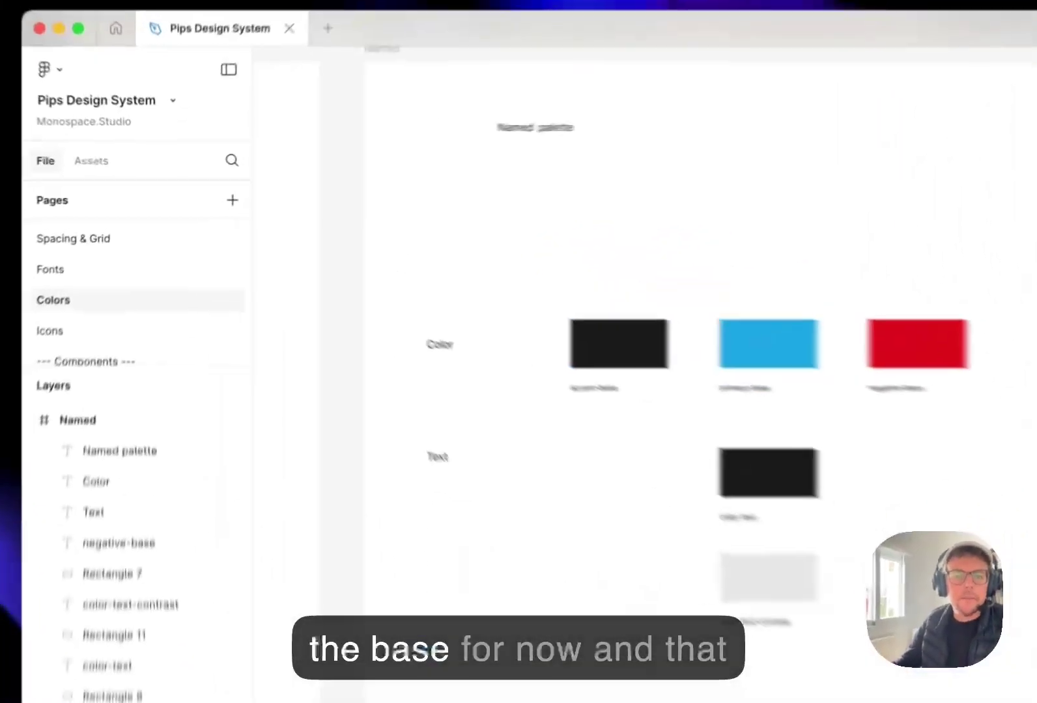
Return to the AppIcon page and fill the 40 × 40 frame with the color-accent-base variable
{"action": "scroll", "coordinate": [144, 251], "scroll_direction": "down", "scroll_amount": 1}
{"action": "scroll", "coordinate": [212, 339], "scroll_direction": "down", "scroll_amount": 6}
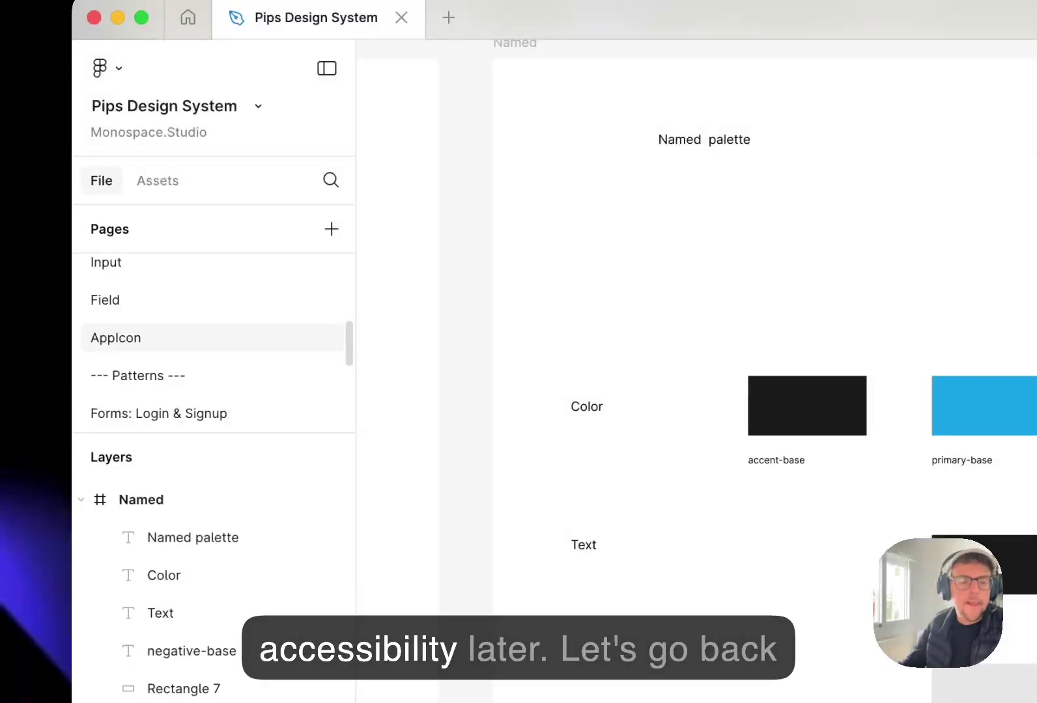
{"action": "left_click", "coordinate": [163, 338]}
{"action": "left_click", "coordinate": [722, 385]}
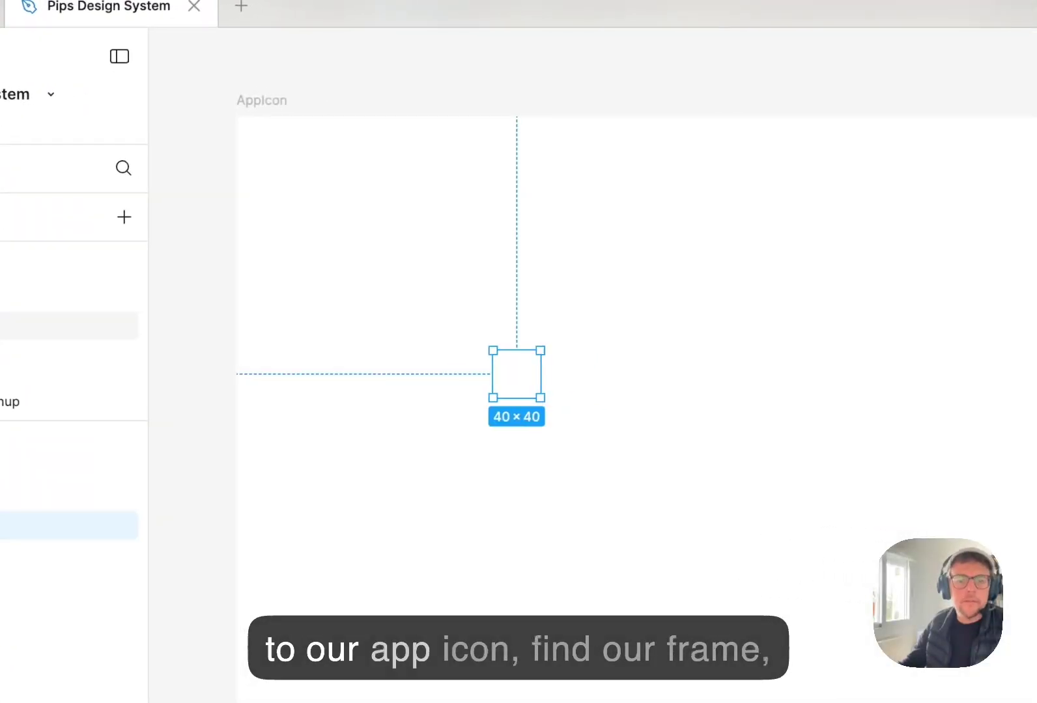
{"action": "left_click", "coordinate": [912, 444]}
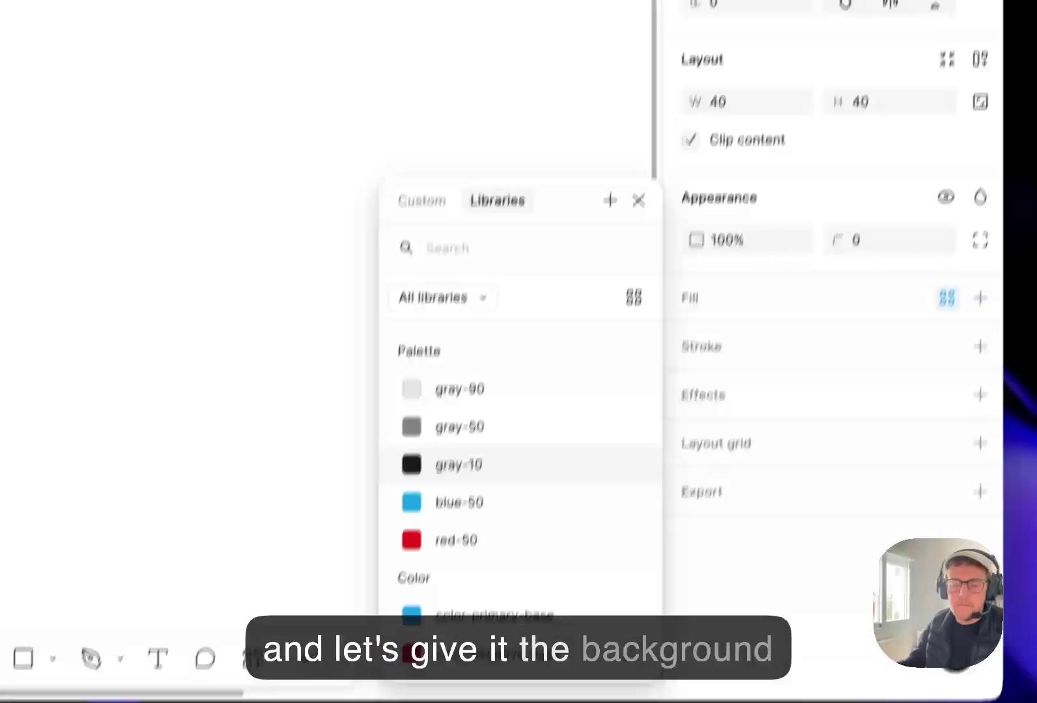
{"action": "scroll", "coordinate": [521, 456], "scroll_direction": "down", "scroll_amount": 10}
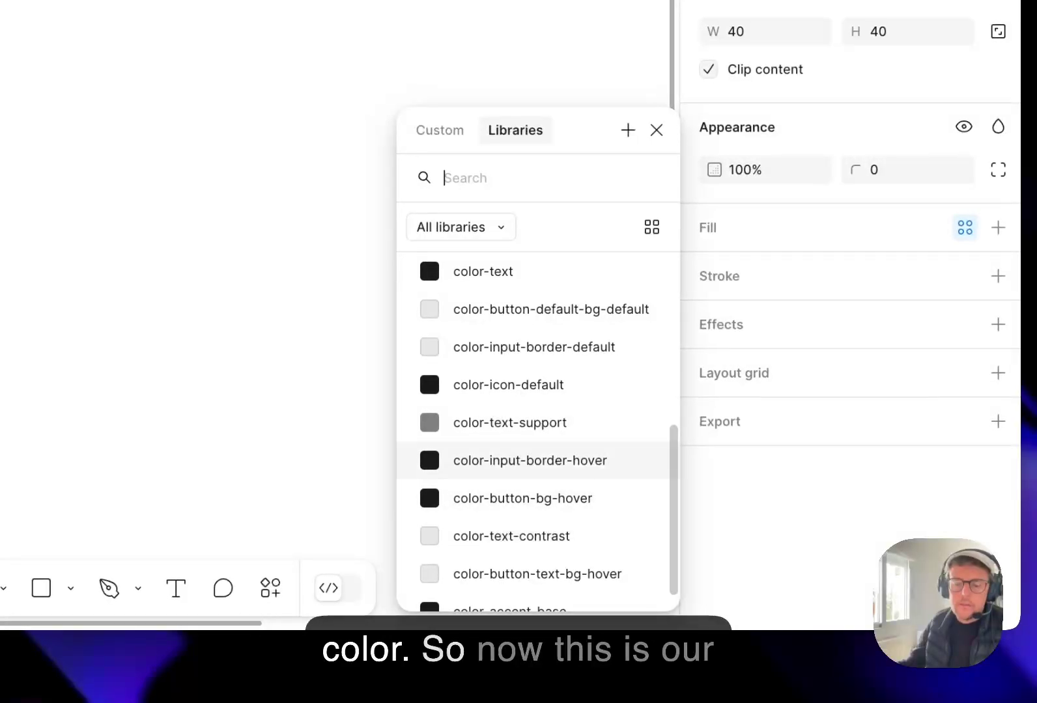
{"action": "left_click", "coordinate": [509, 583]}
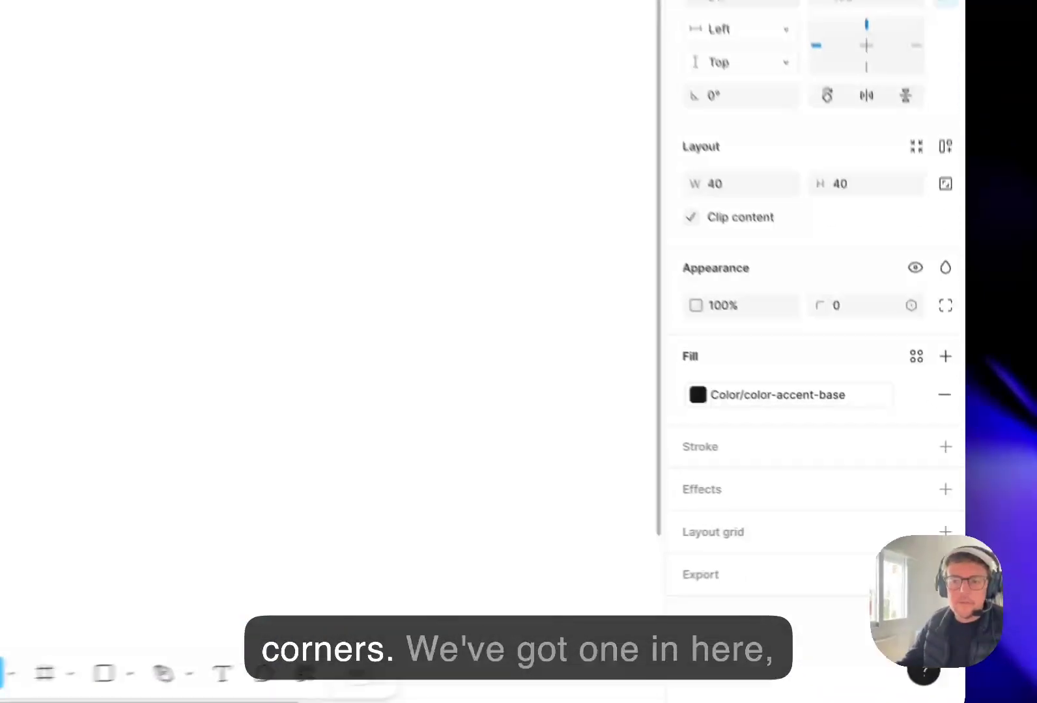
Apply the border-radius-m variable to the 40 × 40 frame's corner radius
{"action": "left_click", "coordinate": [935, 400]}
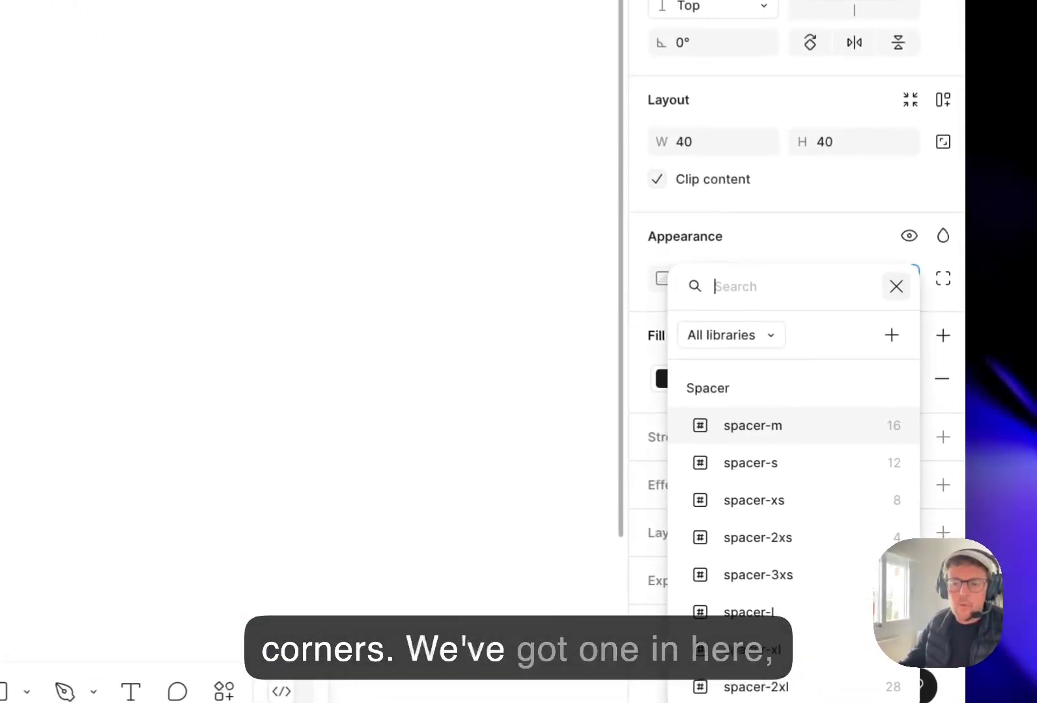
{"action": "type", "text": "rad"}
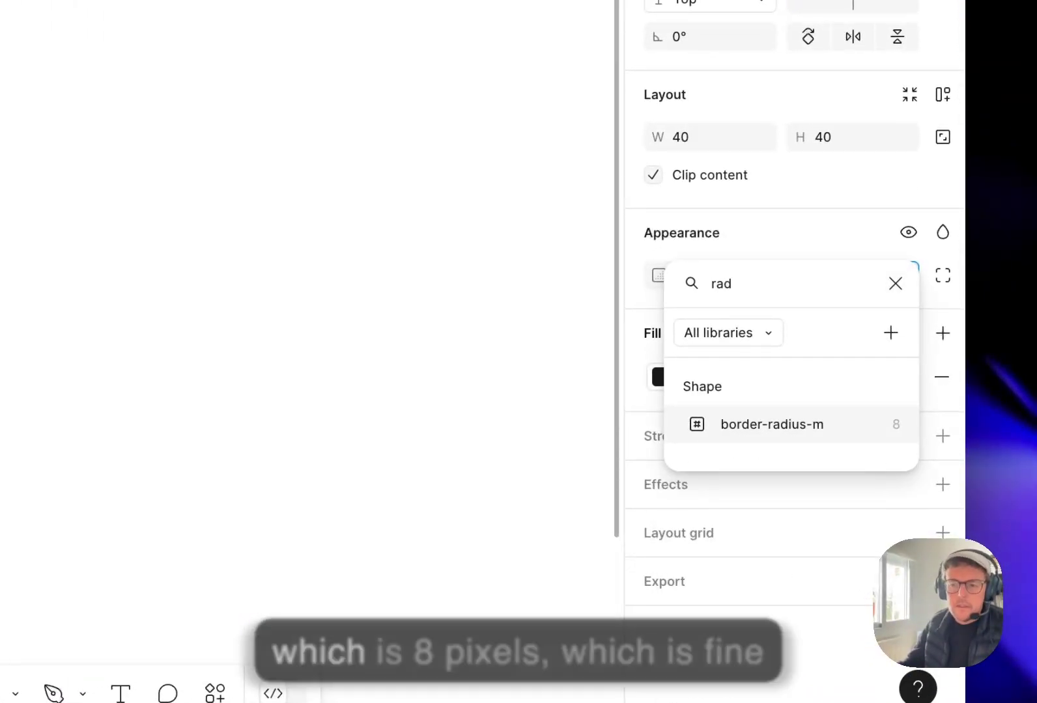
{"action": "key", "text": "Return"}
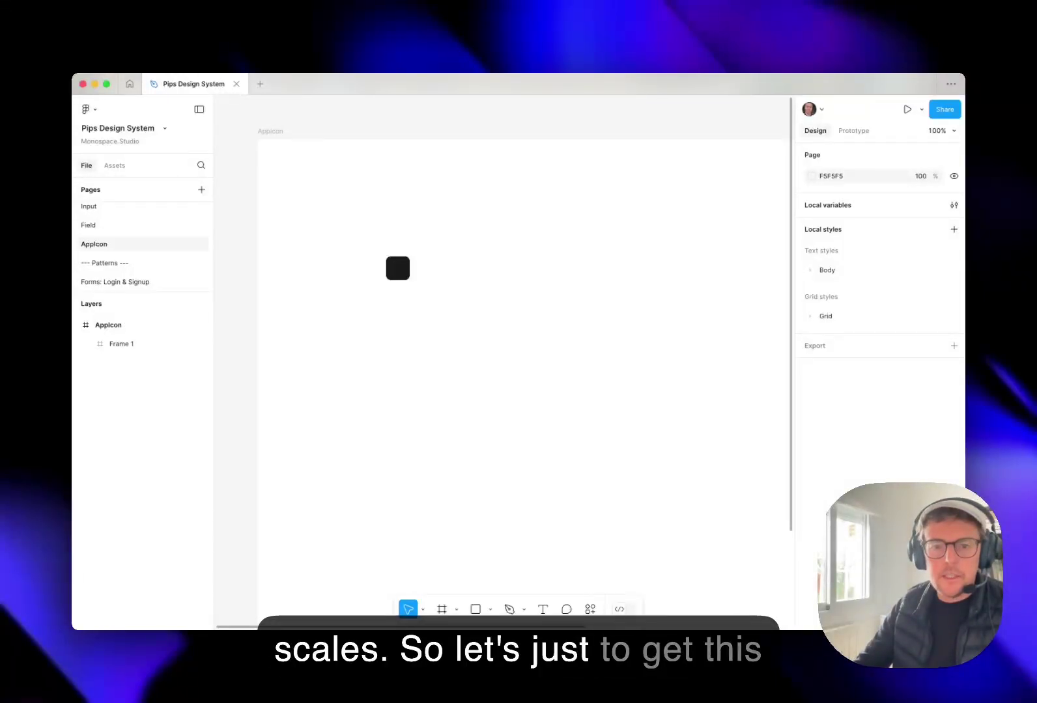
Insert the mail icon from Lucide Icons and place it in the middle of the 40 × 40 frame
{"action": "key", "text": "shift+i"}
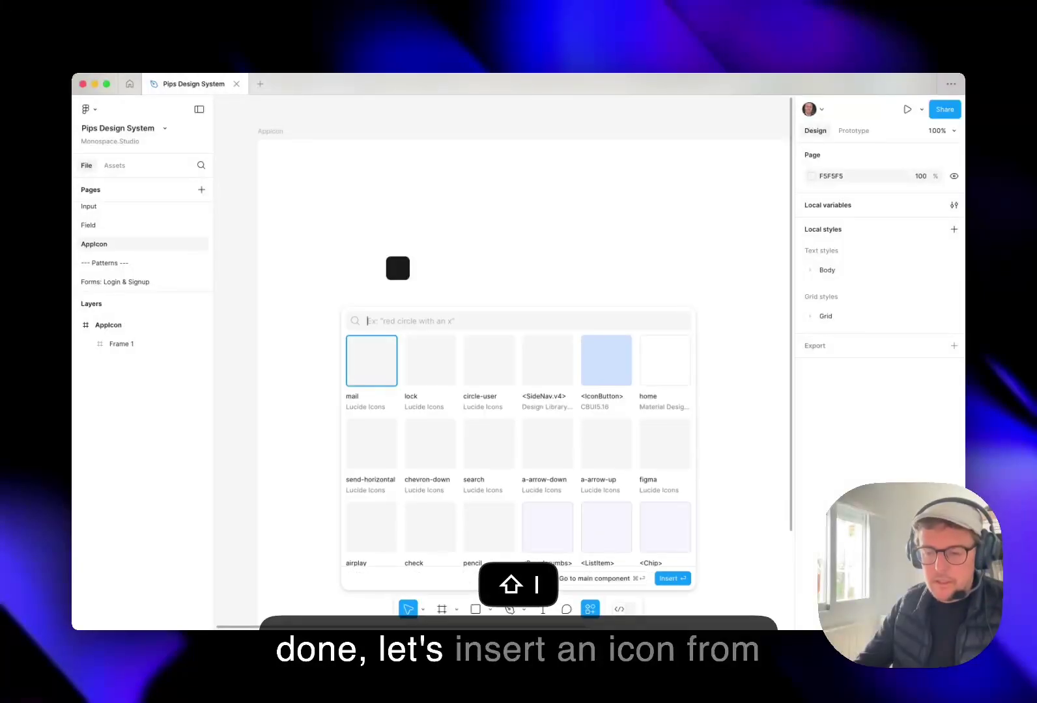
{"action": "key", "text": "Escape"}
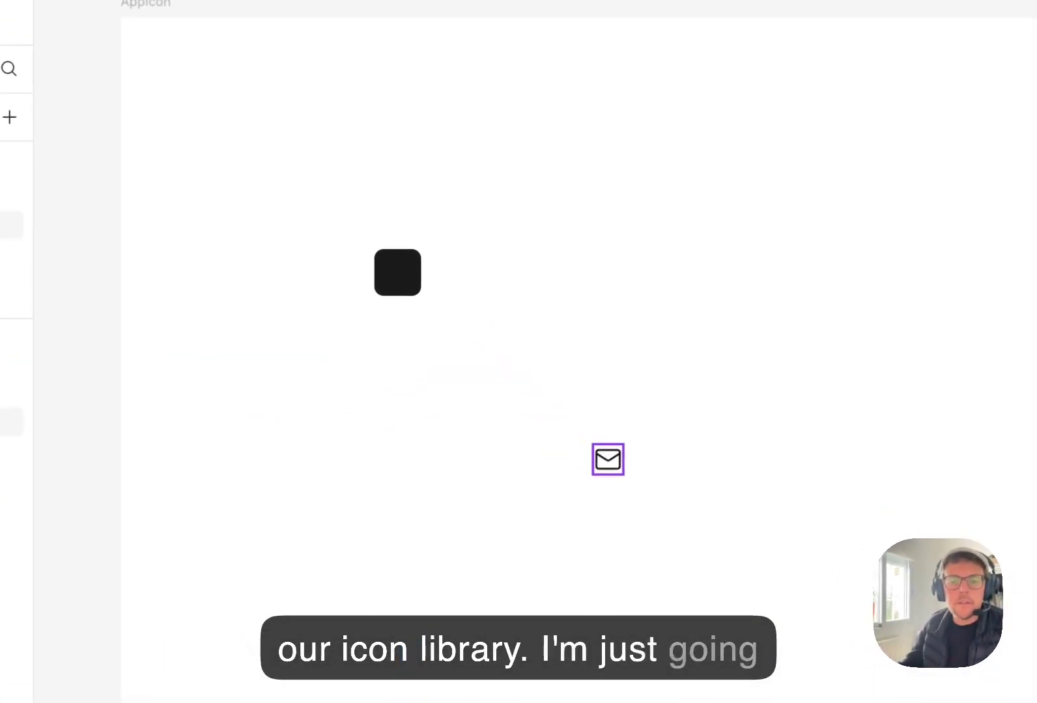
{"action": "left_click_drag", "start_coordinate": [504, 363], "coordinate": [480, 286]}
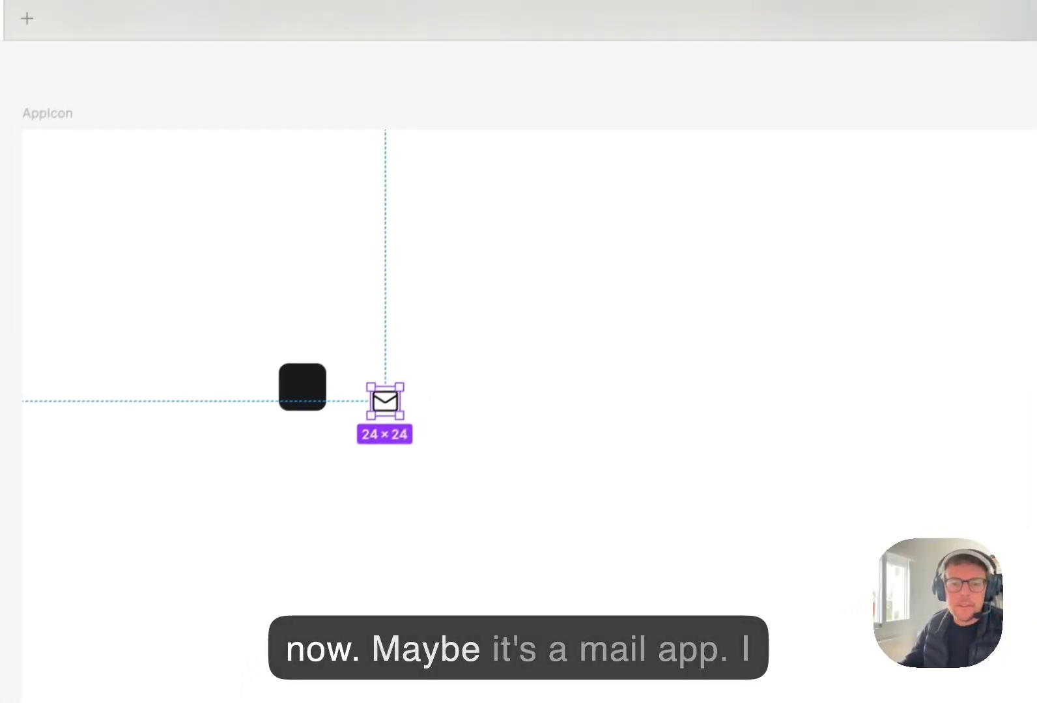
{"action": "left_click_drag", "start_coordinate": [374, 415], "coordinate": [313, 418]}
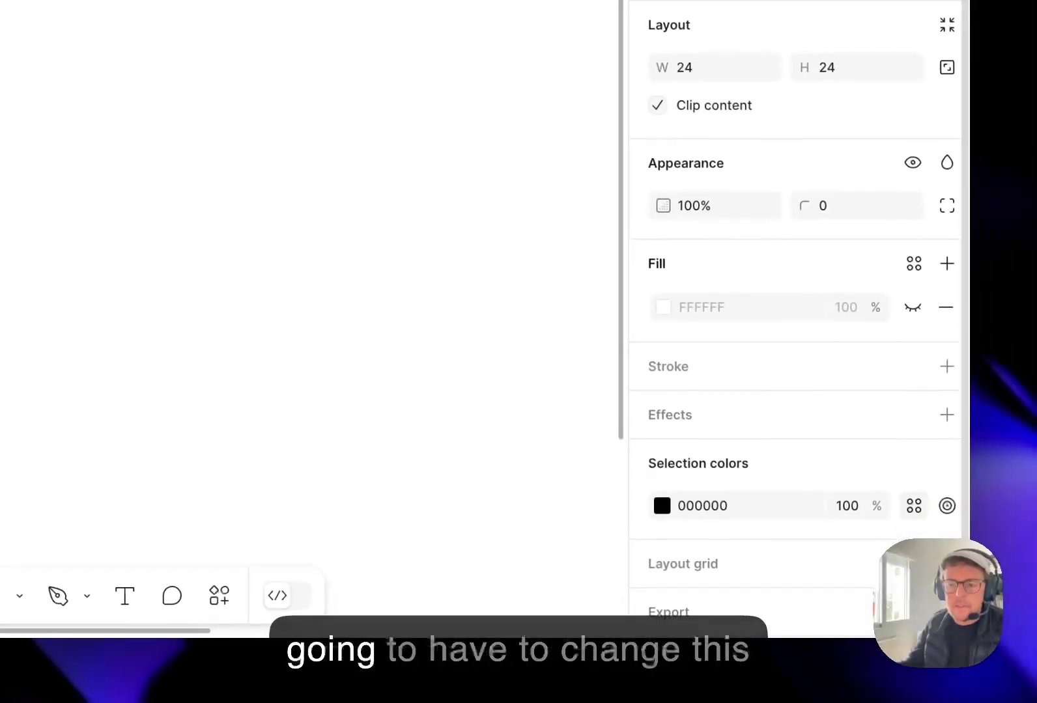
Link the mail icon's black selection color to the color-text-contrast variable
{"action": "left_click", "coordinate": [914, 506]}
{"action": "scroll", "coordinate": [485, 470], "scroll_direction": "down", "scroll_amount": 5}
{"action": "scroll", "coordinate": [485, 567], "scroll_direction": "up", "scroll_amount": 1}
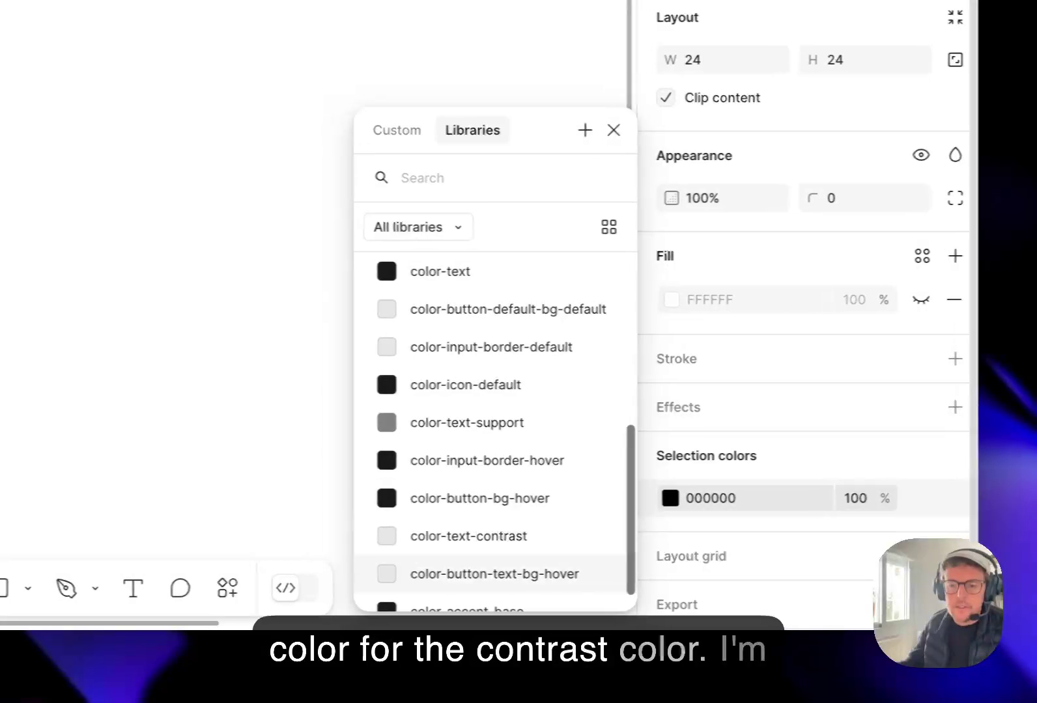
{"action": "left_click", "coordinate": [469, 536]}
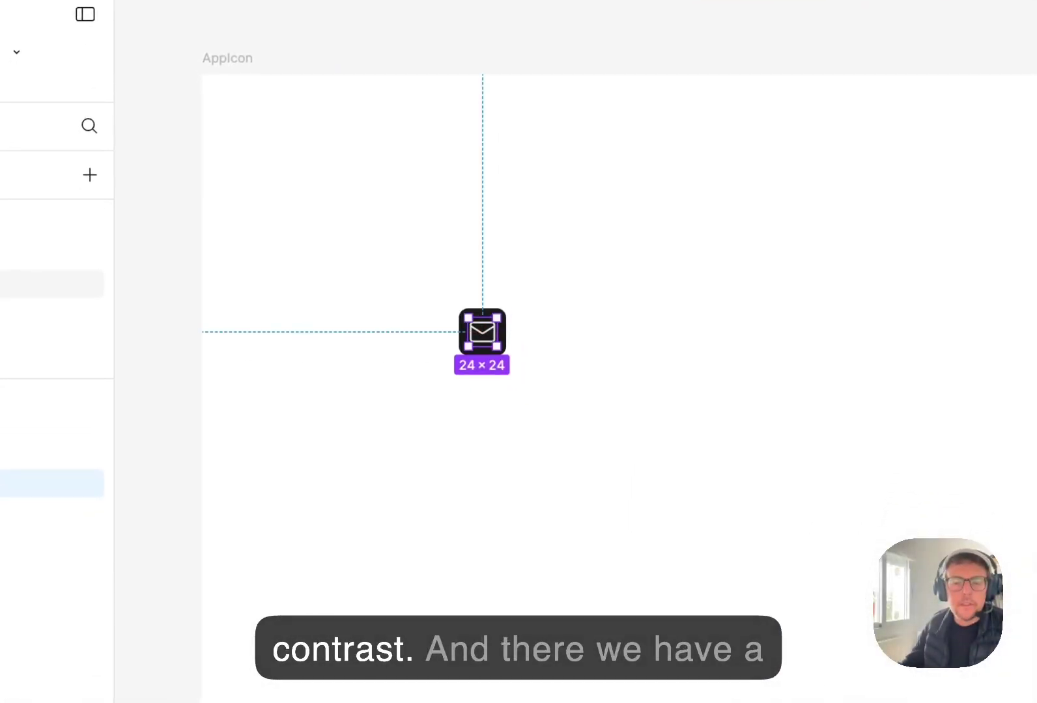
Create a component from the mail icon and the 40 × 40 frame and name it AppIcon
{"action": "left_click_drag", "start_coordinate": [387, 259], "coordinate": [631, 442]}
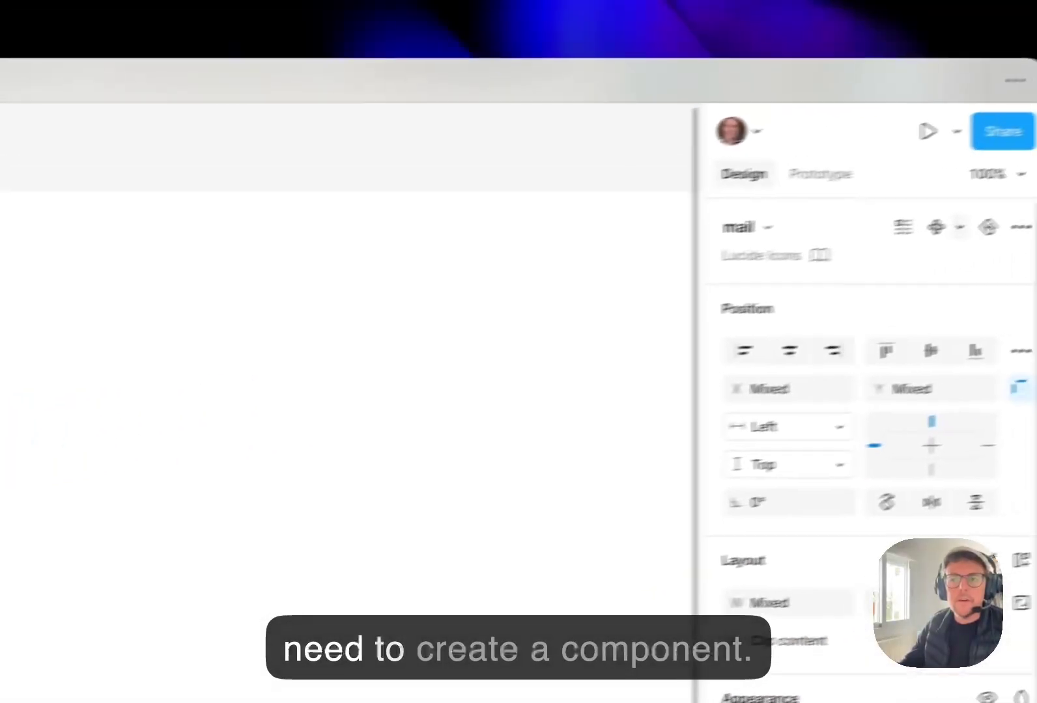
{"action": "left_click", "coordinate": [936, 227]}
{"action": "double_click", "coordinate": [156, 328]}
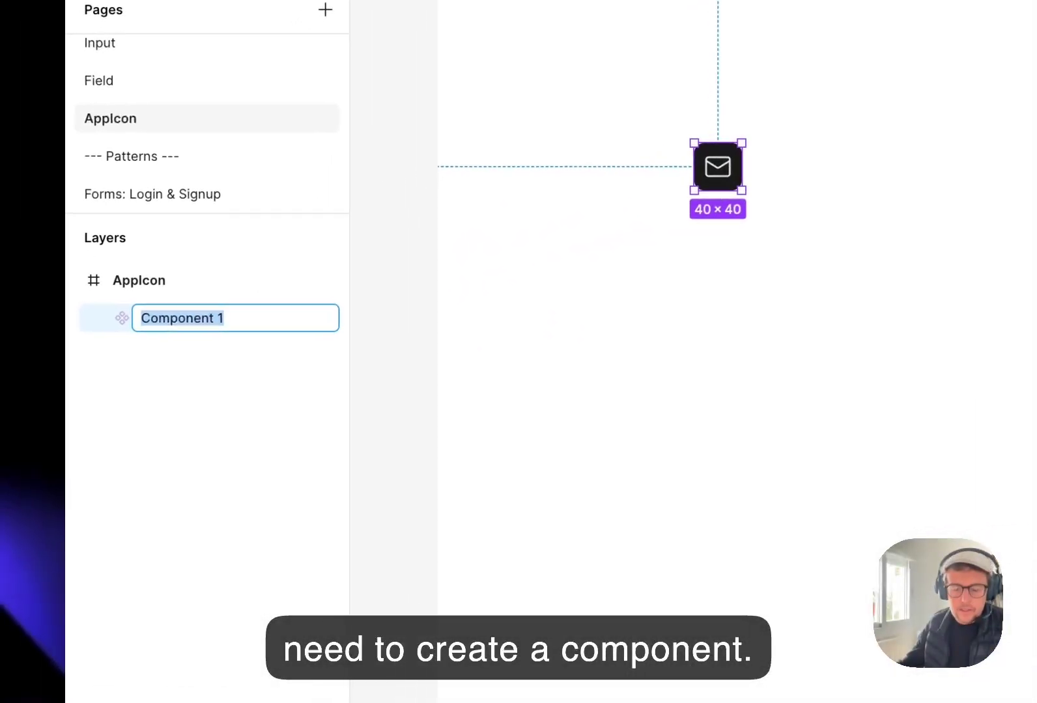
{"action": "type", "text": "AppIcon"}
{"action": "key", "text": "Return"}
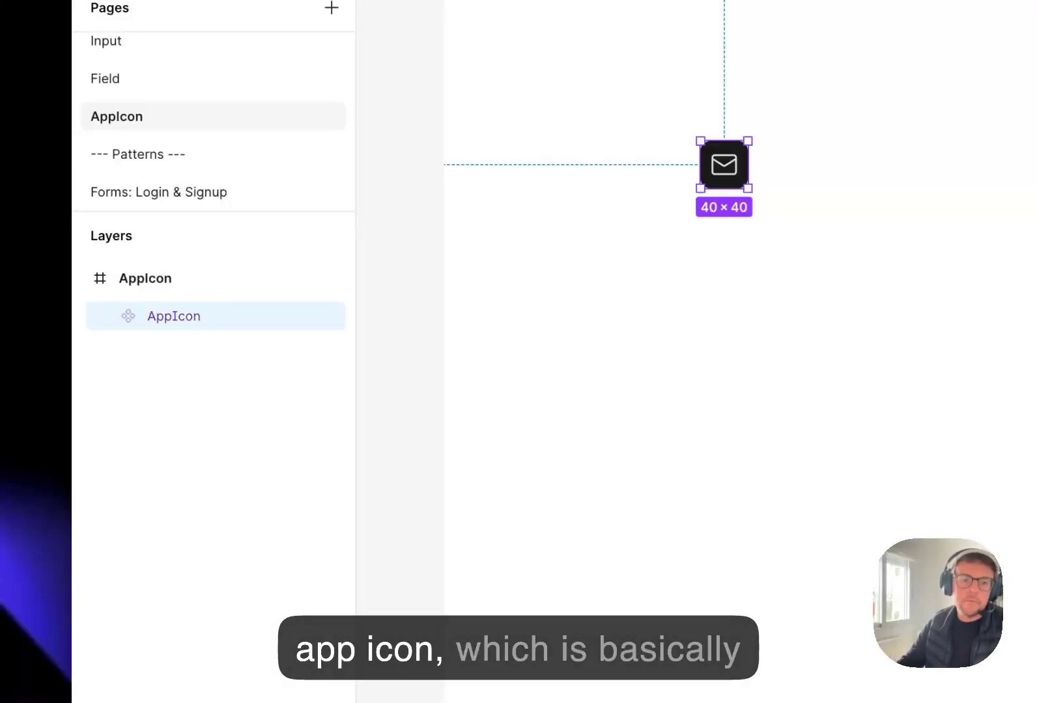
Add an underlined text title reading AppIcon above the component
{"action": "key", "text": "Escape"}
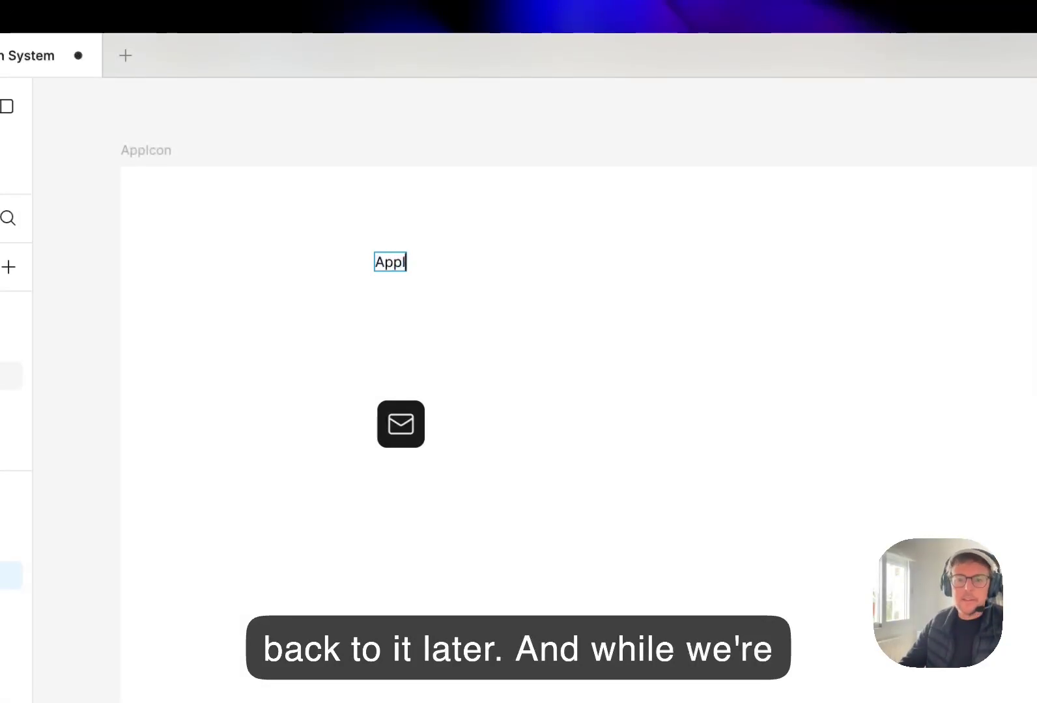
{"action": "type", "text": "con"}
{"action": "key", "text": "super+u"}
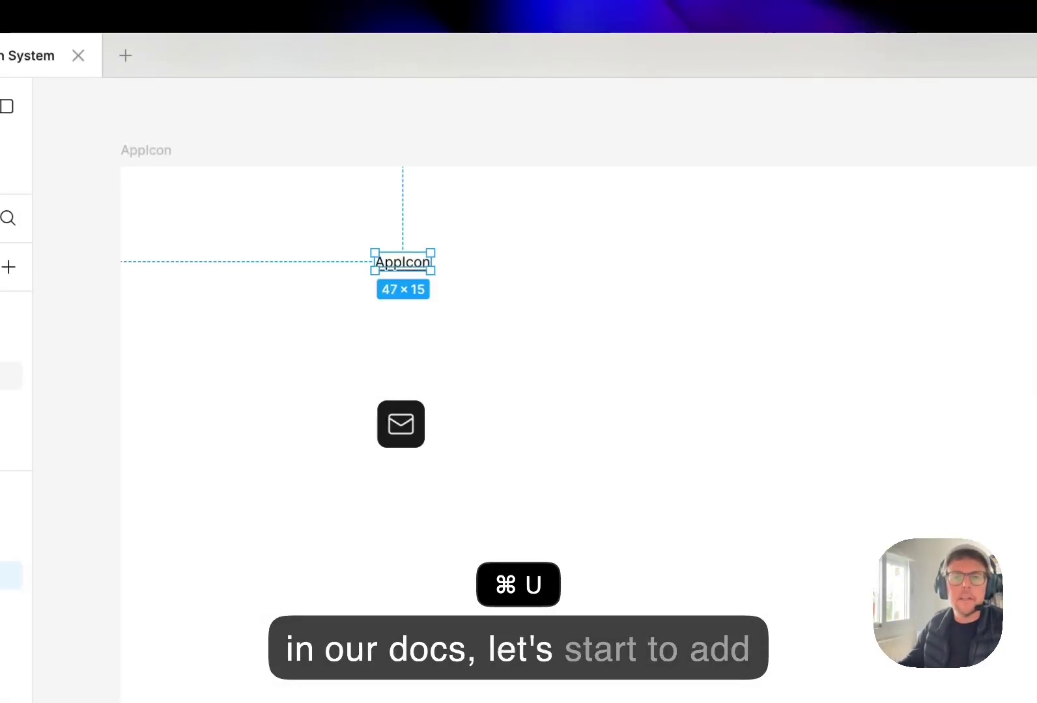
Swap the mail icon instance inside the AppIcon component for the rocket icon
{"action": "left_click", "coordinate": [401, 424]}
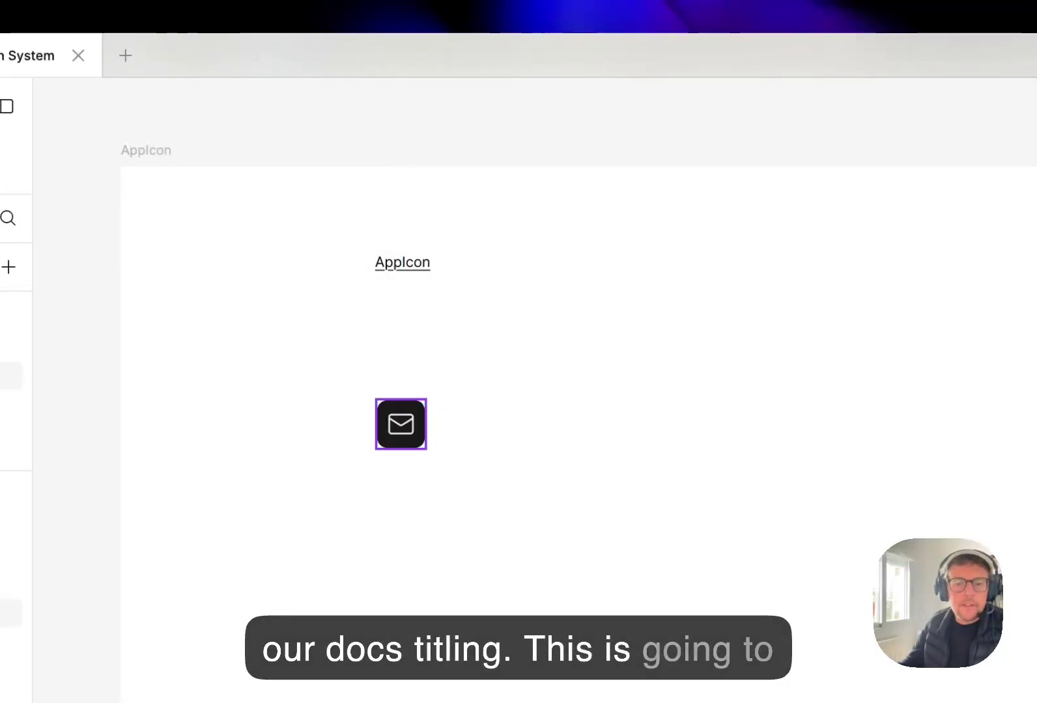
{"action": "double_click", "coordinate": [401, 424]}
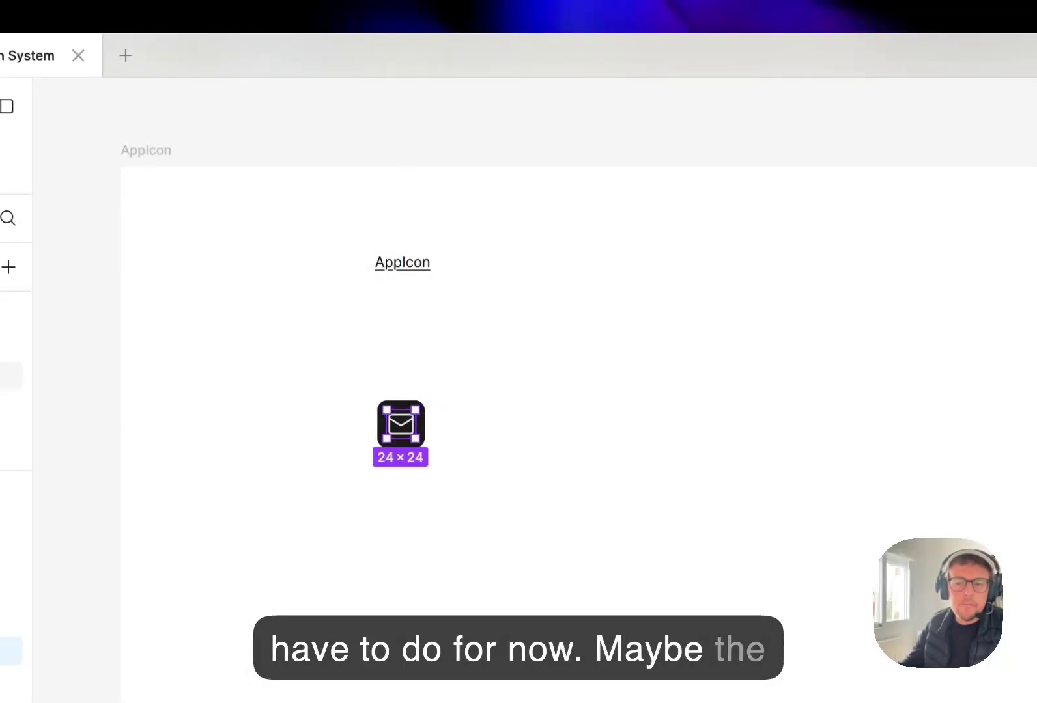
{"action": "key", "text": "Escape"}
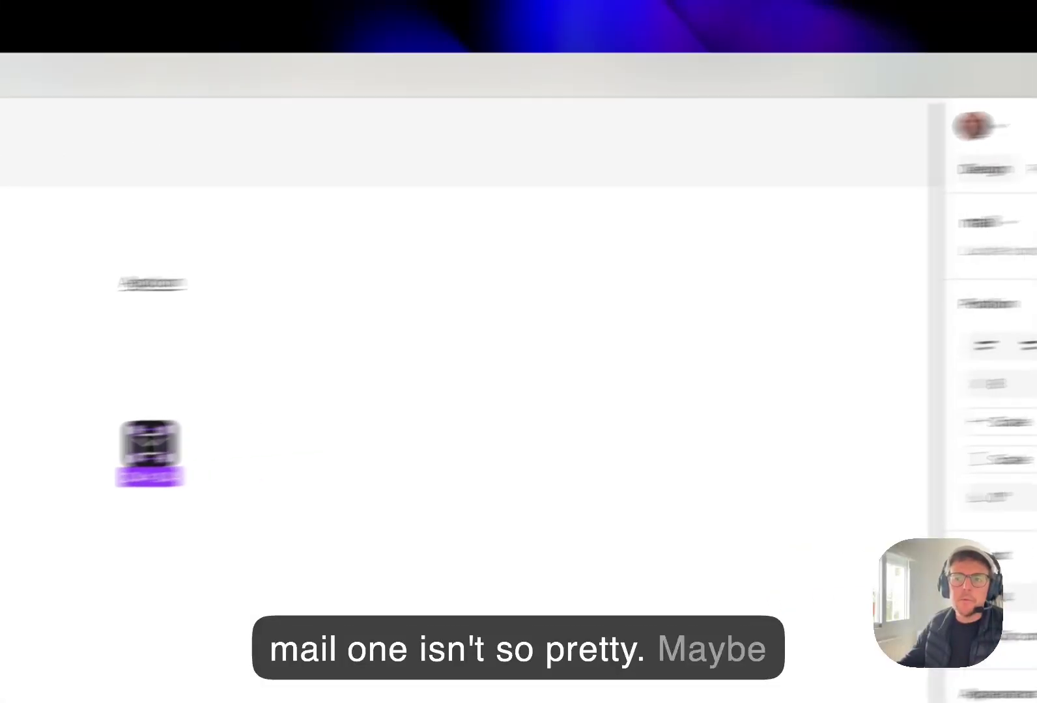
{"action": "left_click", "coordinate": [735, 241]}
{"action": "type", "text": "rock"}
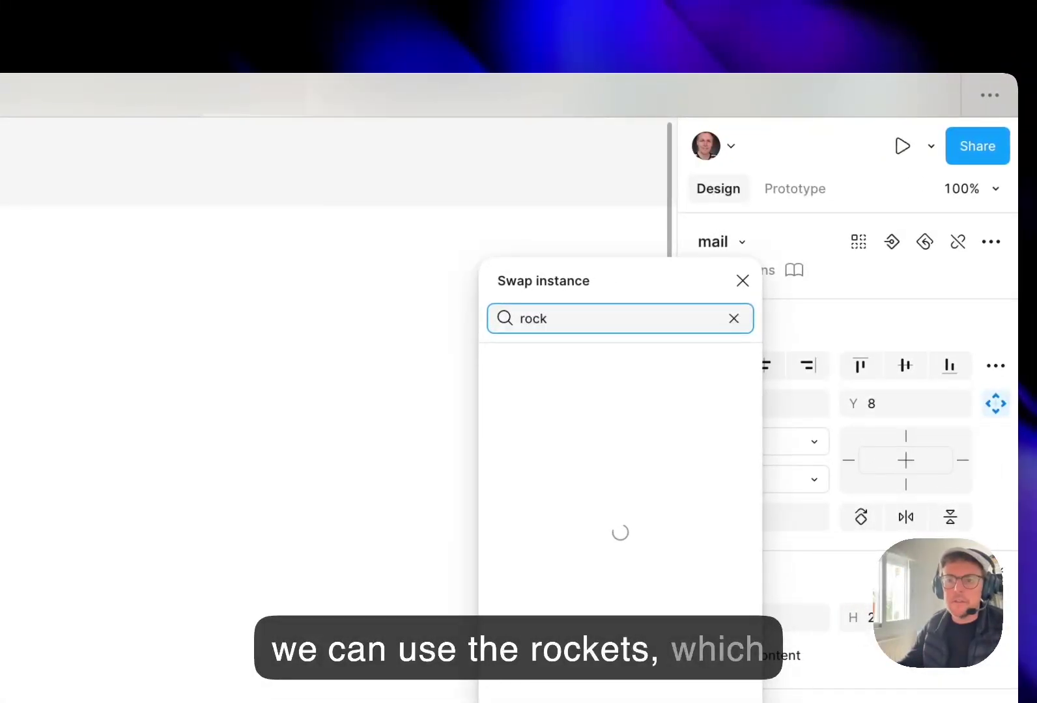
{"action": "key", "text": "Return"}
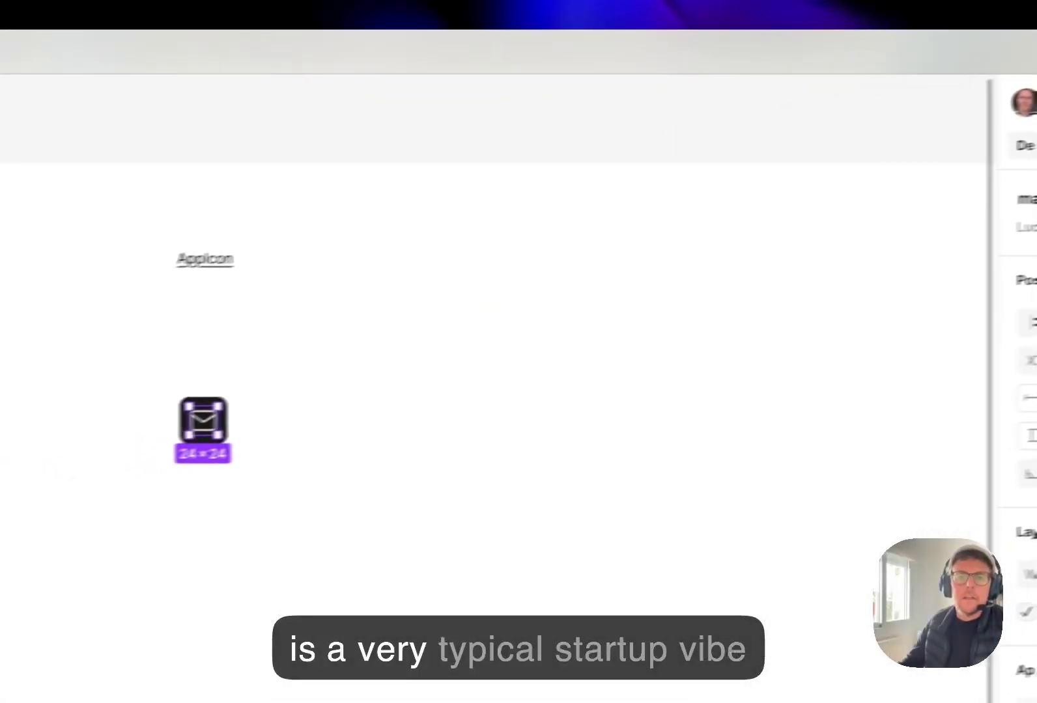
{"action": "key", "text": "Escape"}
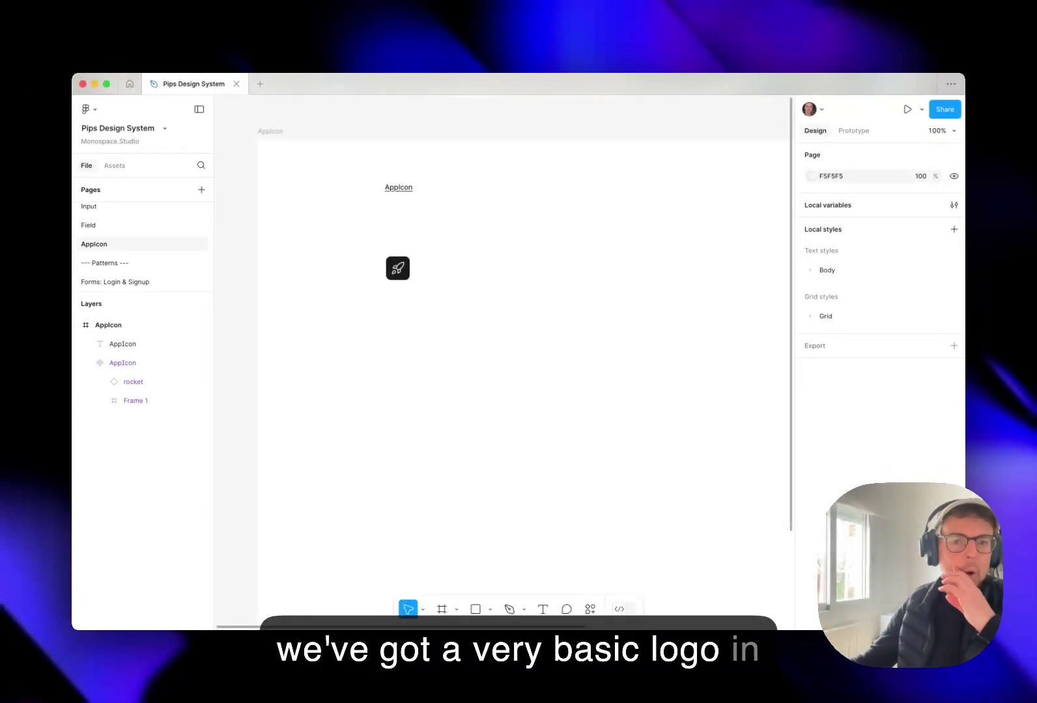
Fill the AppIcon component itself with color-accent-base and delete the background Frame 1 inside it
{"action": "left_click", "coordinate": [398, 268]}
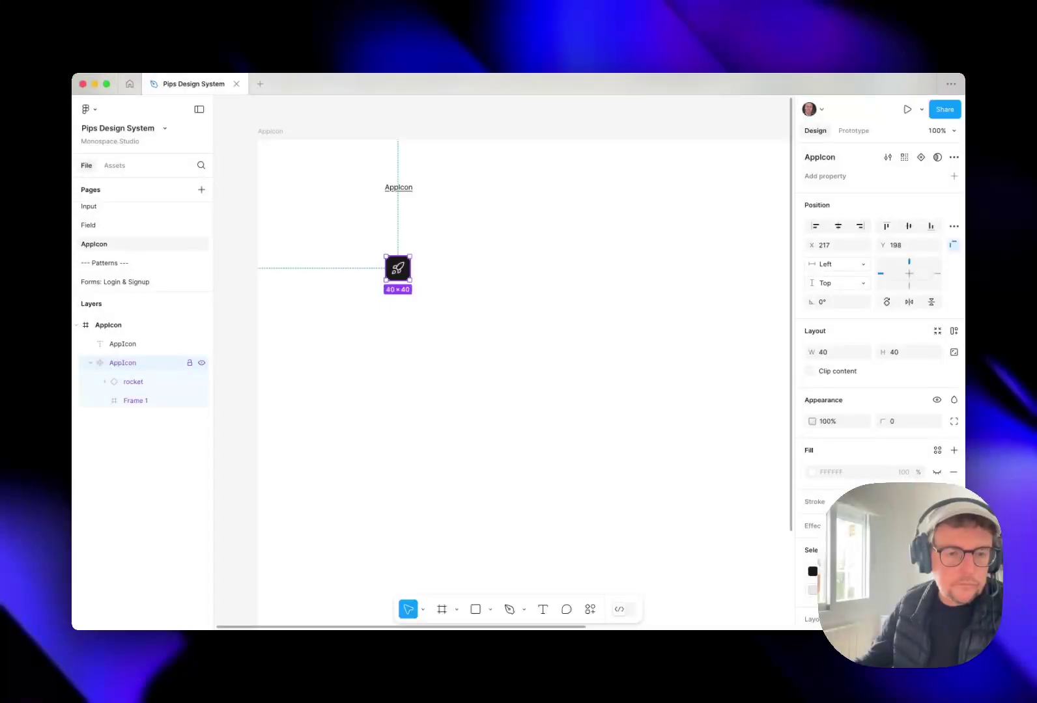
{"action": "scroll", "coordinate": [879, 326], "scroll_direction": "down", "scroll_amount": 2}
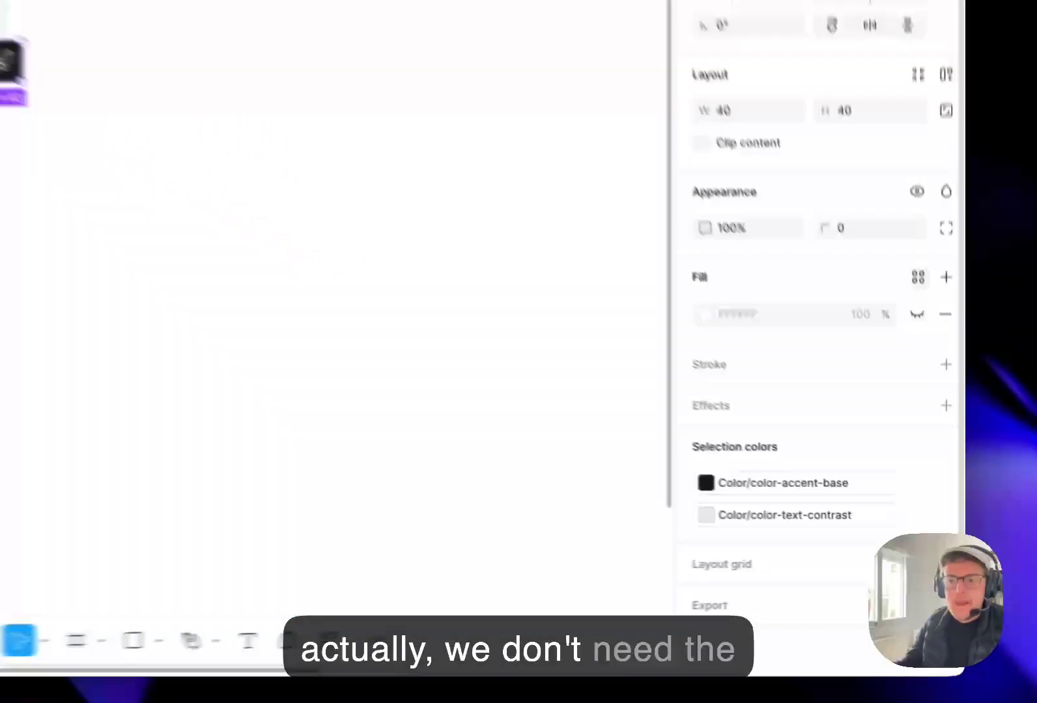
{"action": "left_click", "coordinate": [937, 395]}
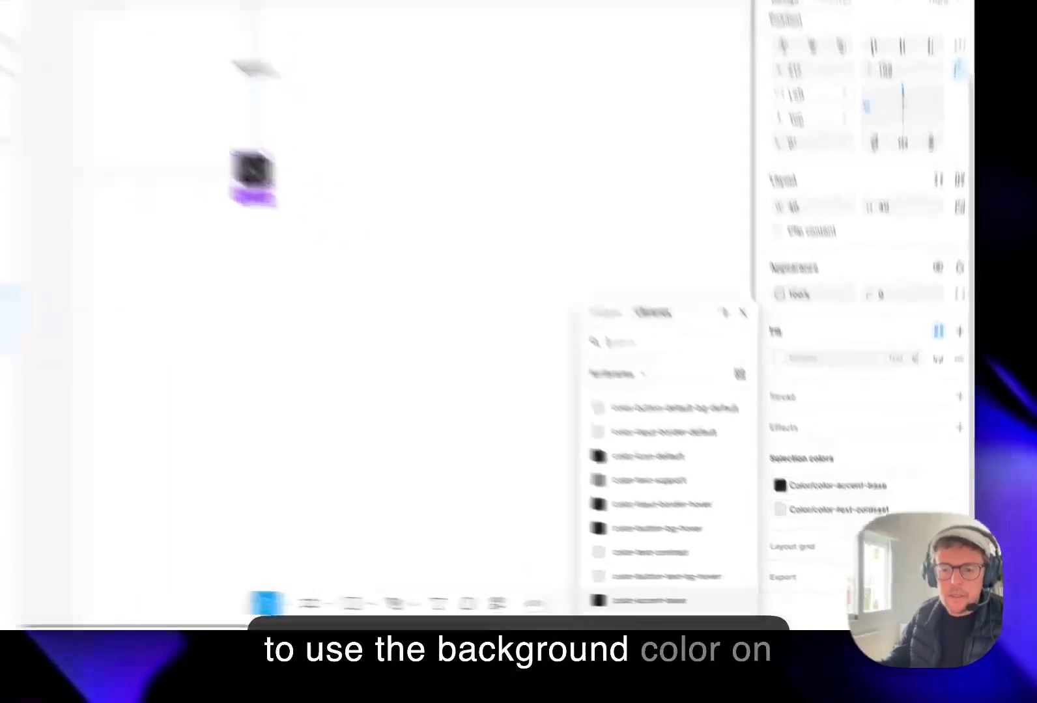
{"action": "left_click", "coordinate": [710, 607]}
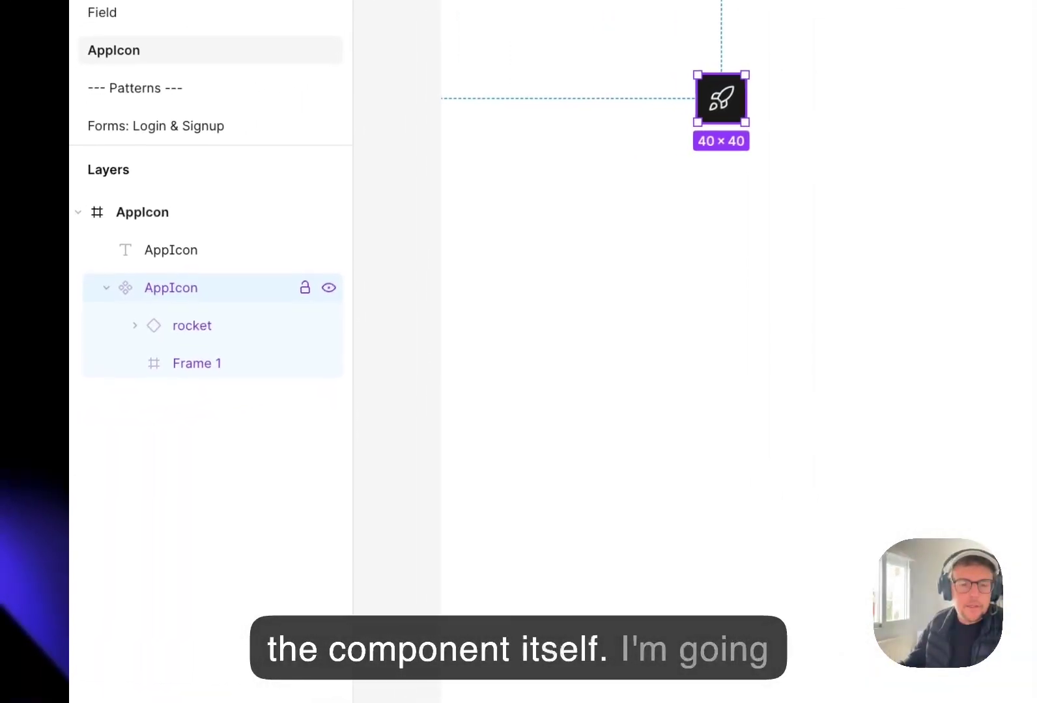
{"action": "left_click", "coordinate": [169, 373]}
{"action": "key", "text": "BackSpace"}
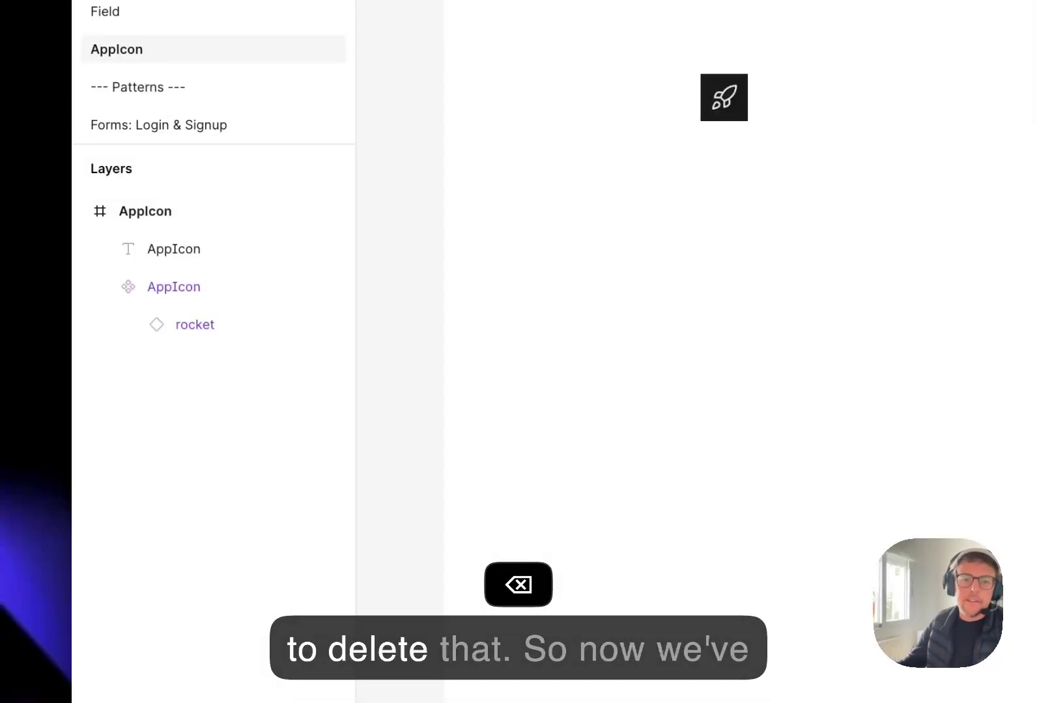
Apply the border-radius-m variable to the AppIcon component's corner radius
{"action": "left_click", "coordinate": [173, 286]}
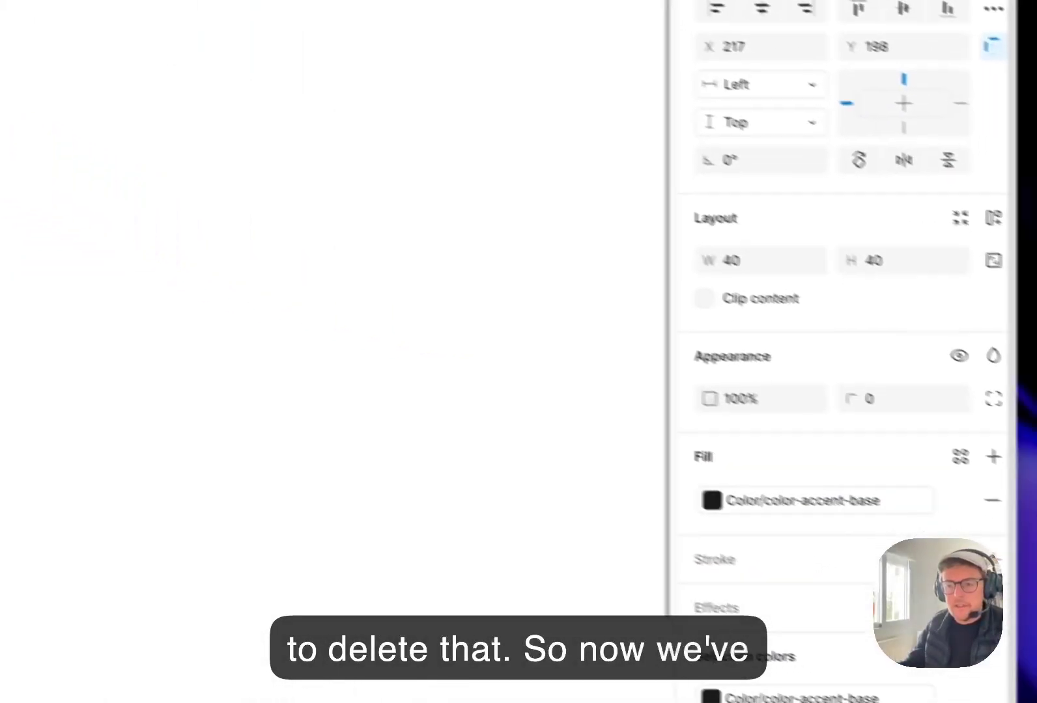
{"action": "left_click", "coordinate": [908, 376]}
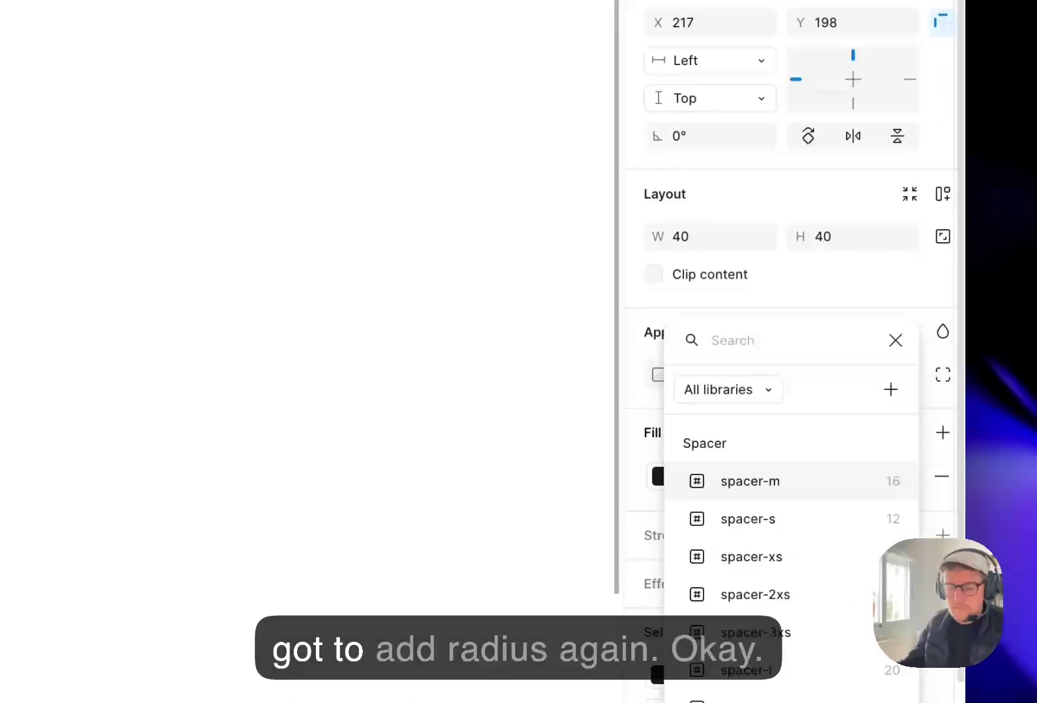
{"action": "type", "text": "rad"}
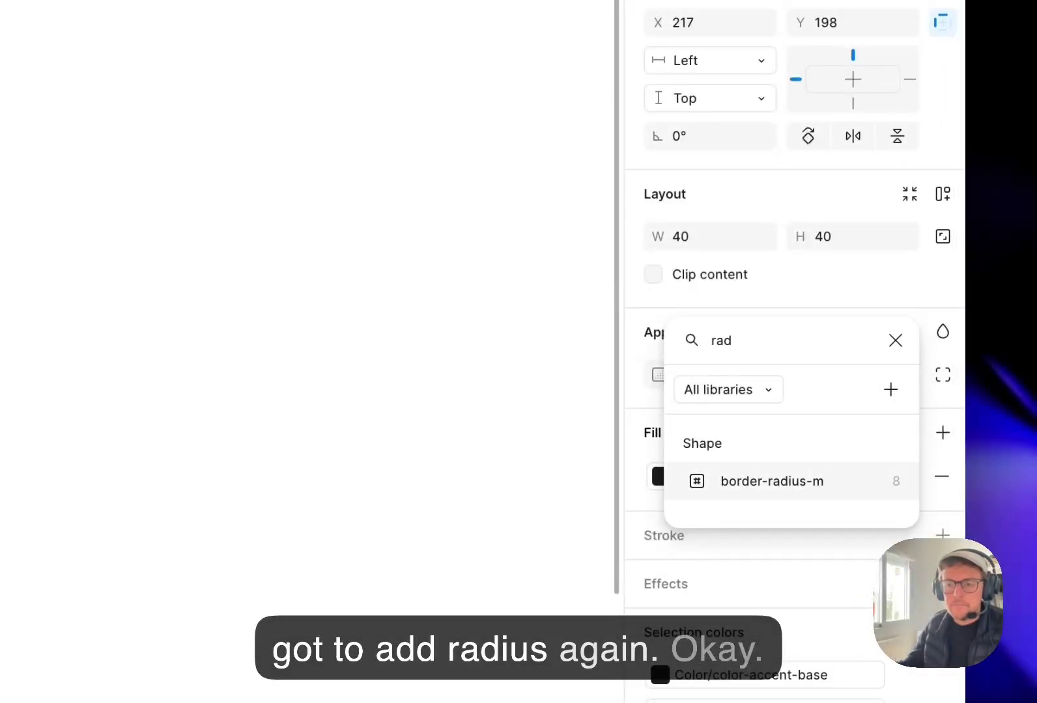
{"action": "key", "text": "Return"}
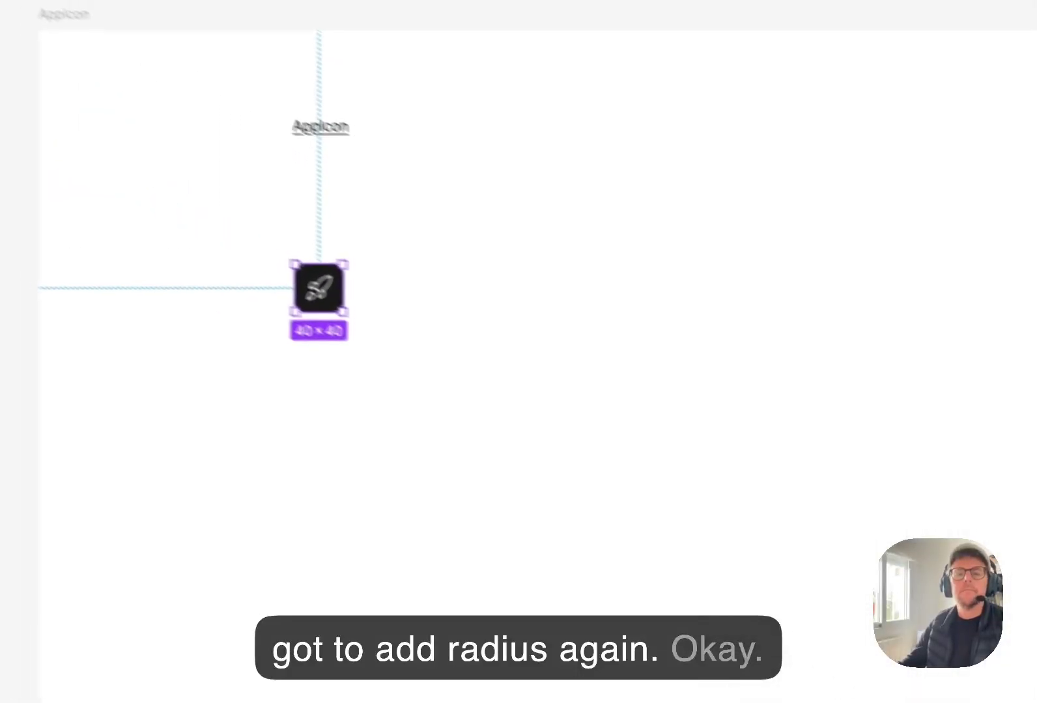
{"action": "key", "text": "Escape"}
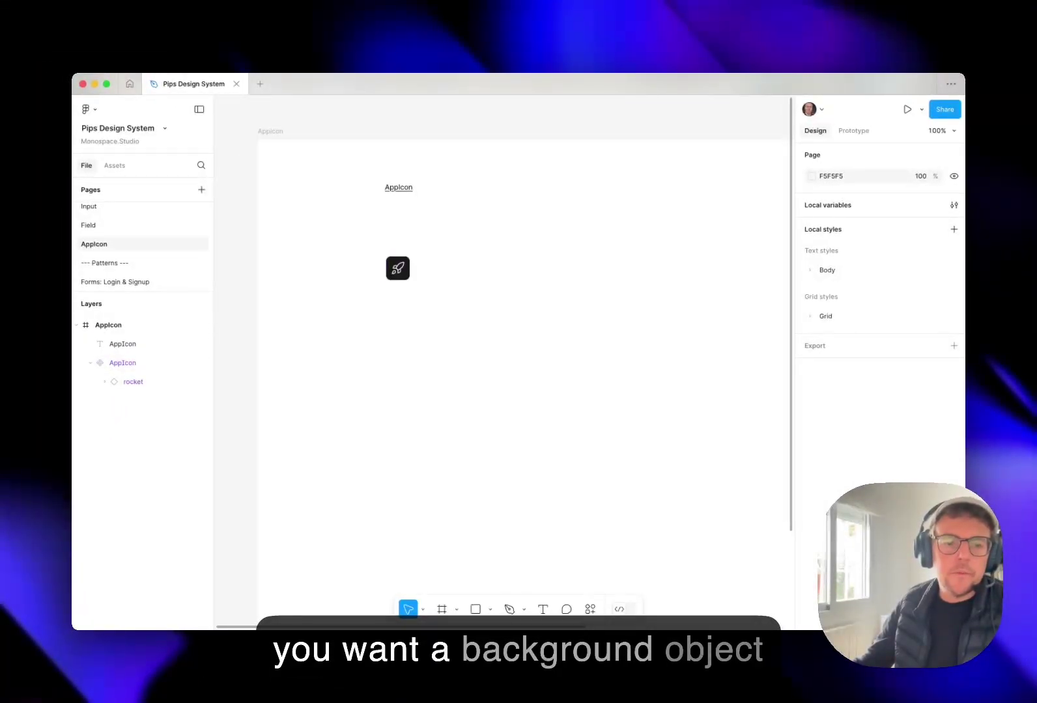
{"action": "left_click", "coordinate": [126, 363]}
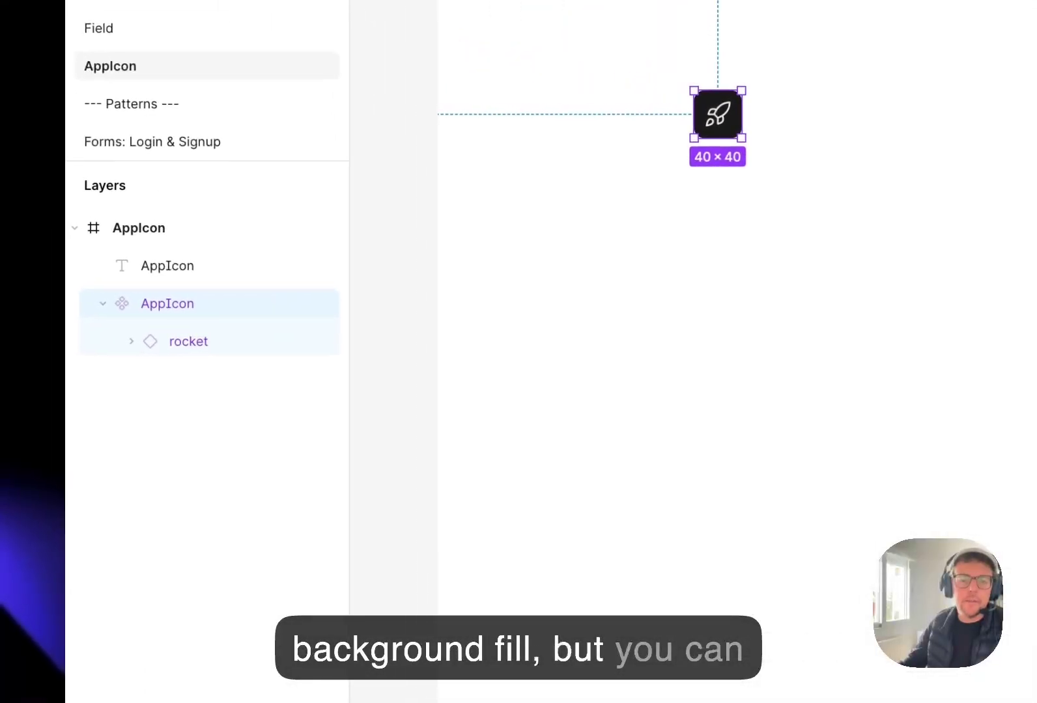
{"action": "key", "text": "Escape"}
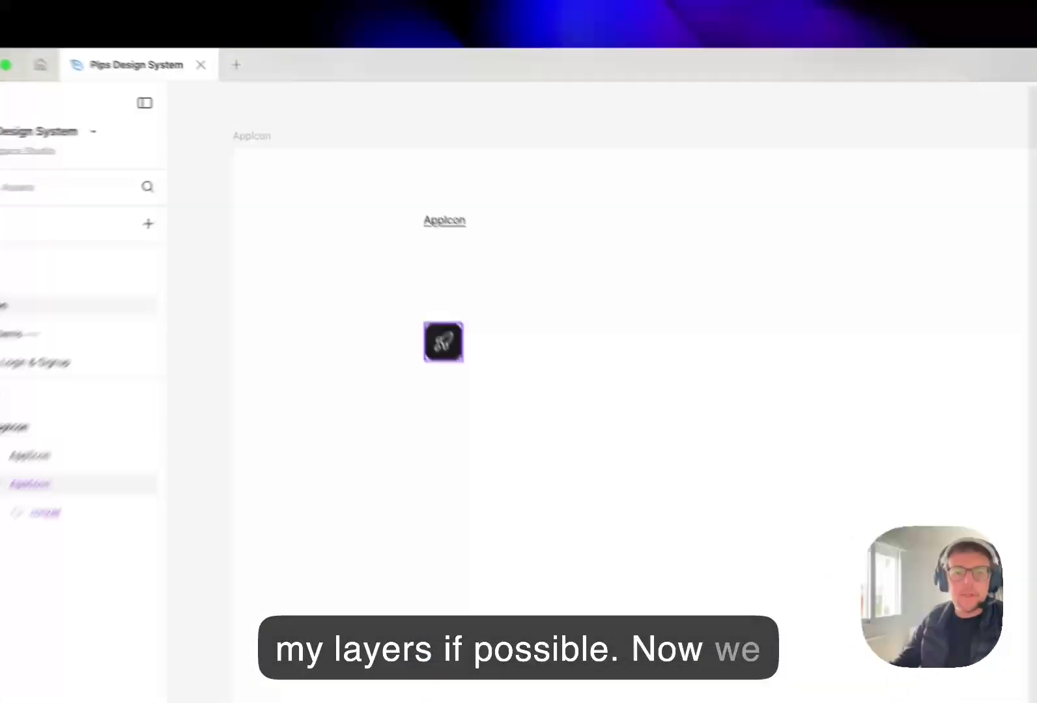
Copy the AppIcon component and paste an instance of it on the Forms: Login & Signup page
{"action": "left_click", "coordinate": [398, 269]}
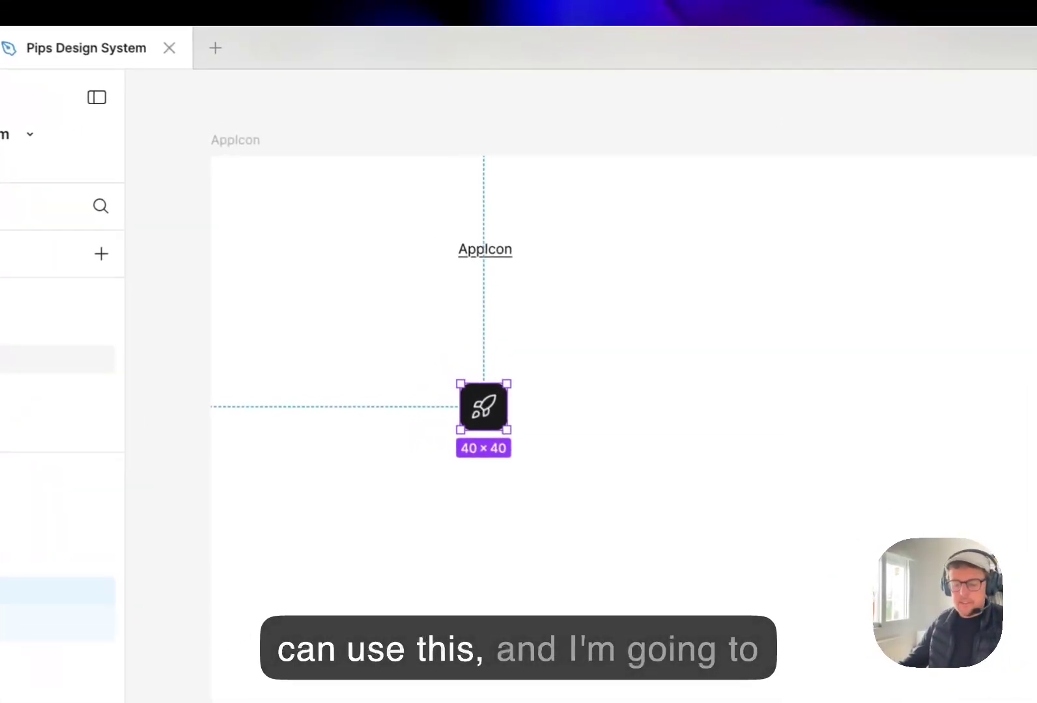
{"action": "key", "text": "super+c"}
{"action": "scroll", "coordinate": [163, 411], "scroll_direction": "down", "scroll_amount": 3}
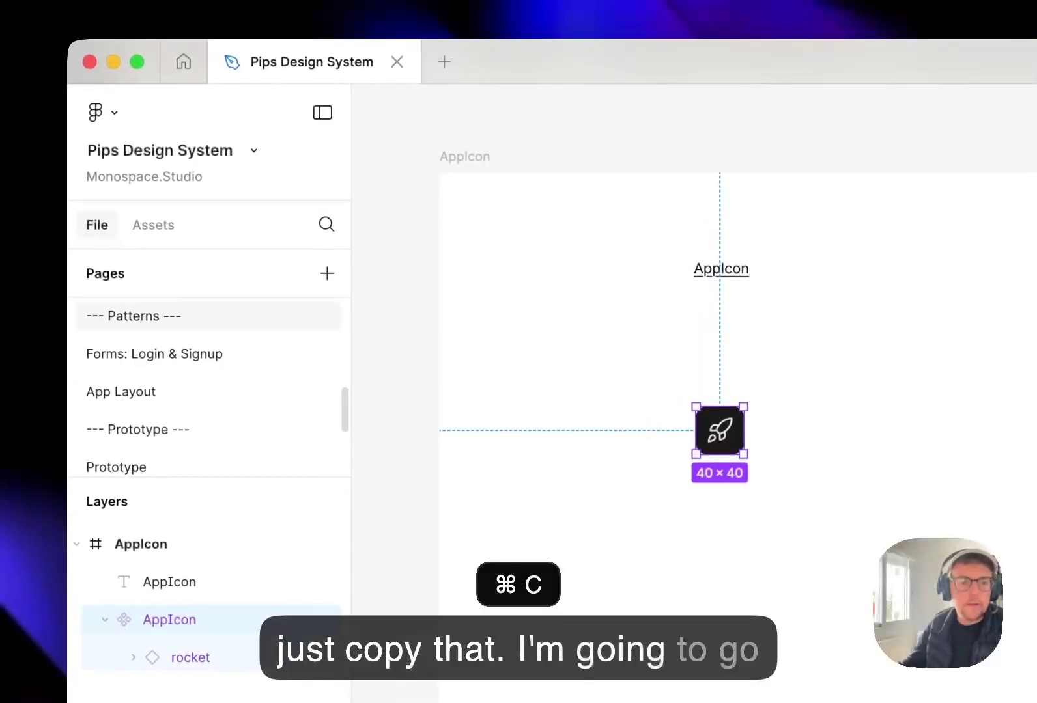
{"action": "left_click", "coordinate": [160, 354]}
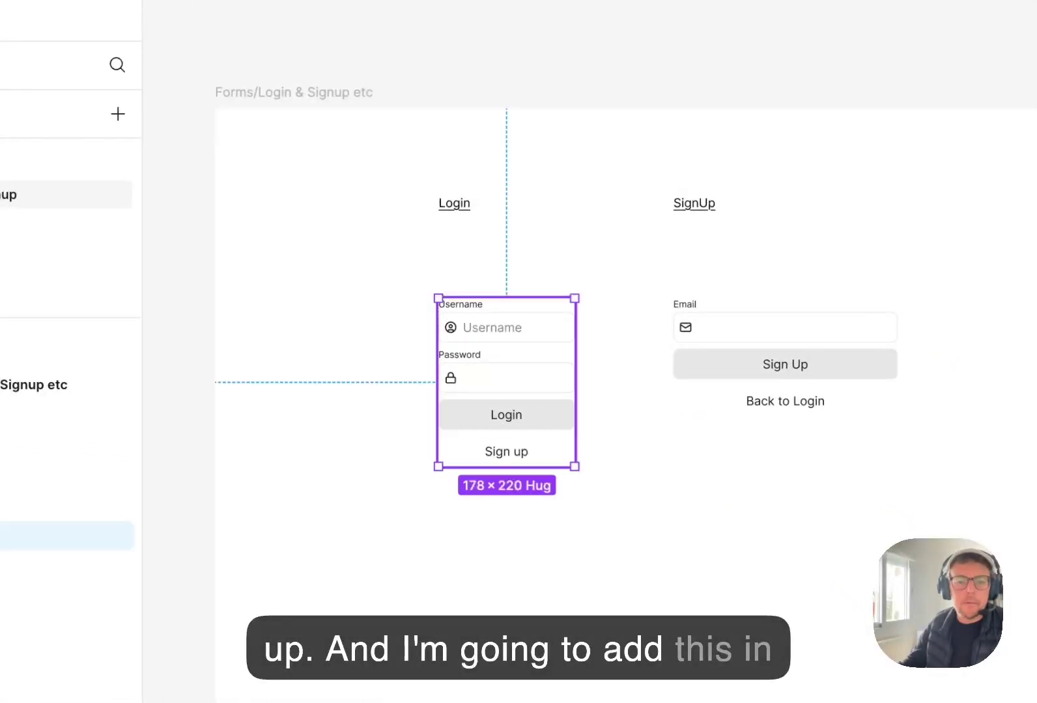
{"action": "key", "text": "super+v"}
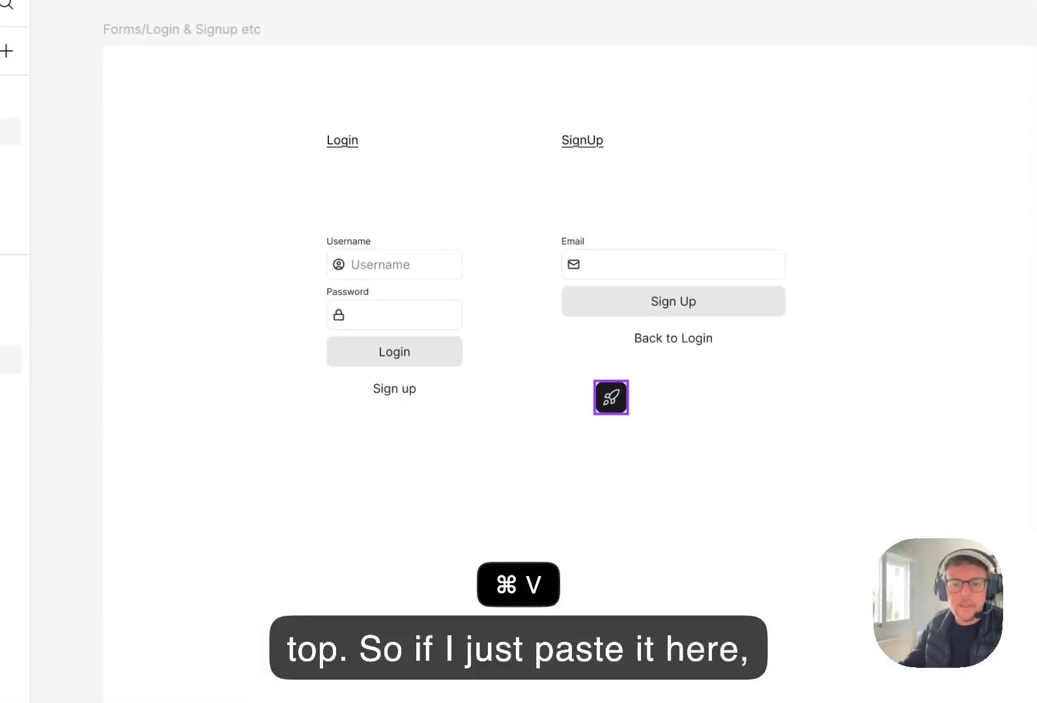
Move the AppIcon instance into the Login form above the Username field and center-align the form's contents horizontally
{"action": "left_click_drag", "start_coordinate": [736, 458], "coordinate": [438, 282]}
{"action": "left_click_drag", "start_coordinate": [321, 217], "coordinate": [383, 229]}
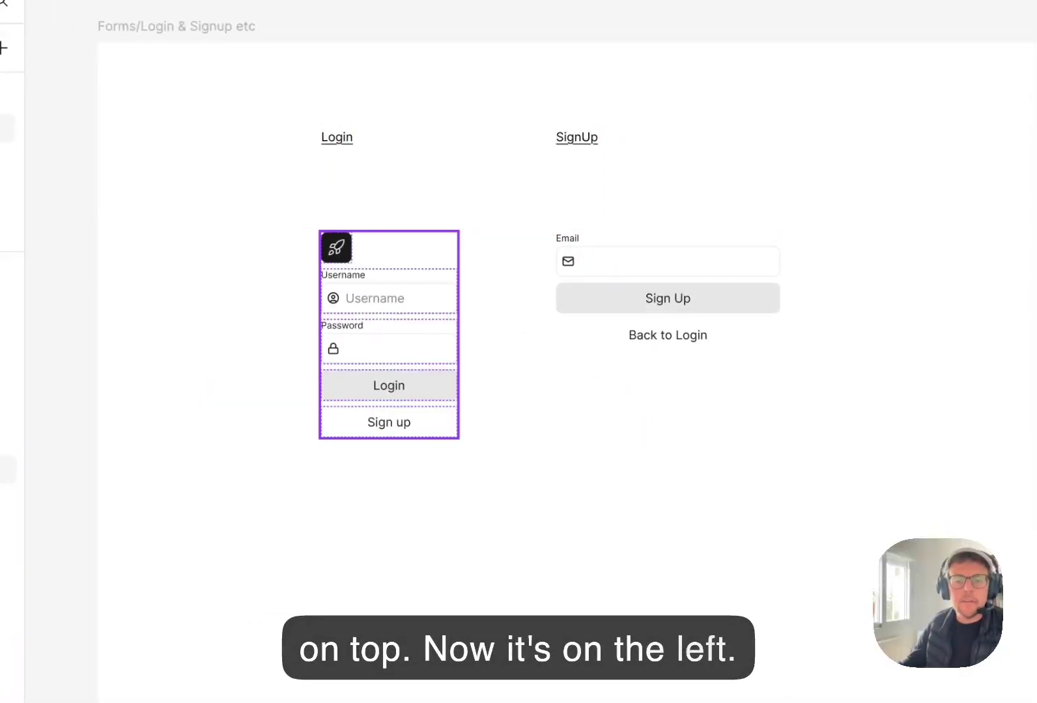
{"action": "left_click", "coordinate": [388, 312]}
{"action": "left_click", "coordinate": [863, 346]}
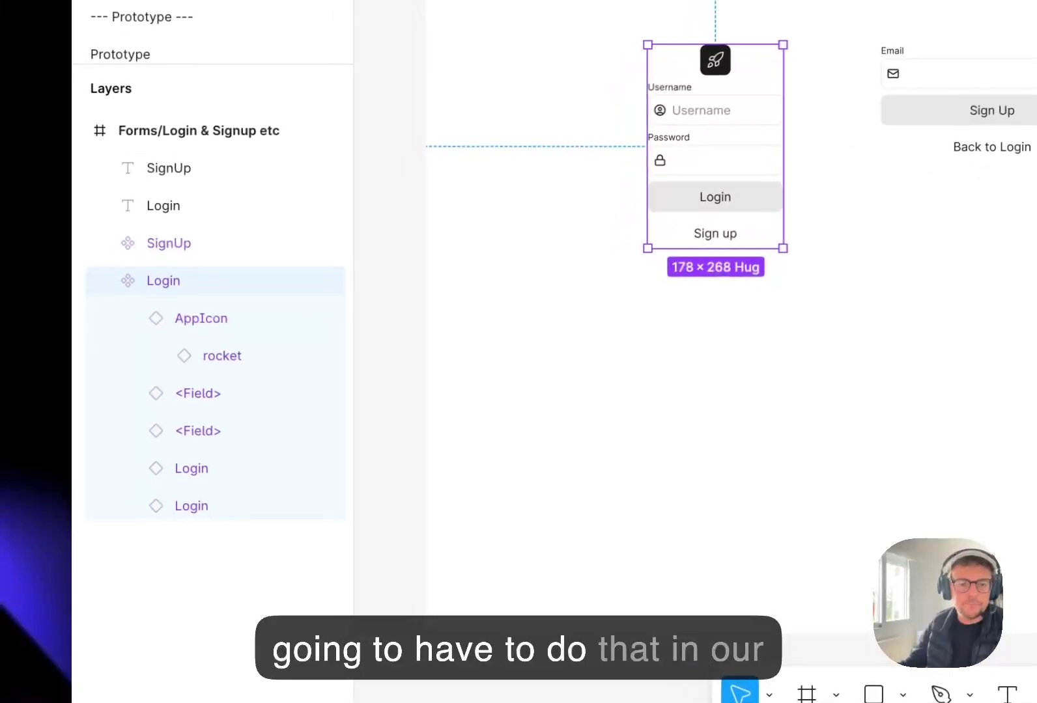
Wrap the Login component's two fields and two buttons in an auto layout frame and name it Form
{"action": "left_click", "coordinate": [201, 319]}
{"action": "left_click", "coordinate": [198, 356]}
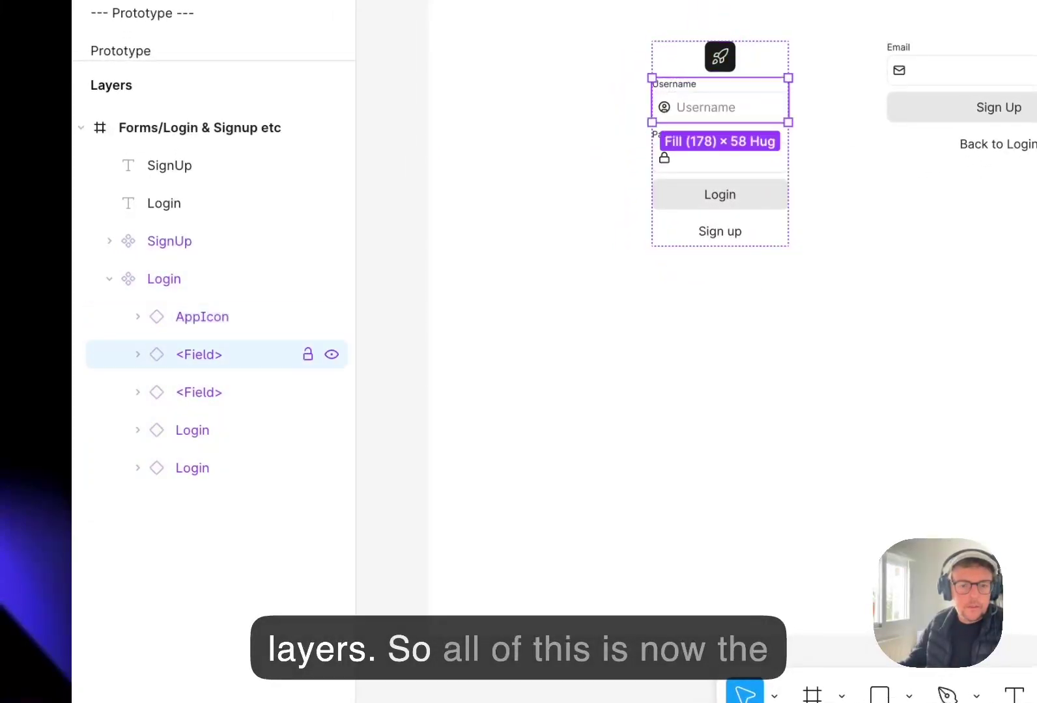
{"action": "left_click", "coordinate": [192, 468], "text": "shift"}
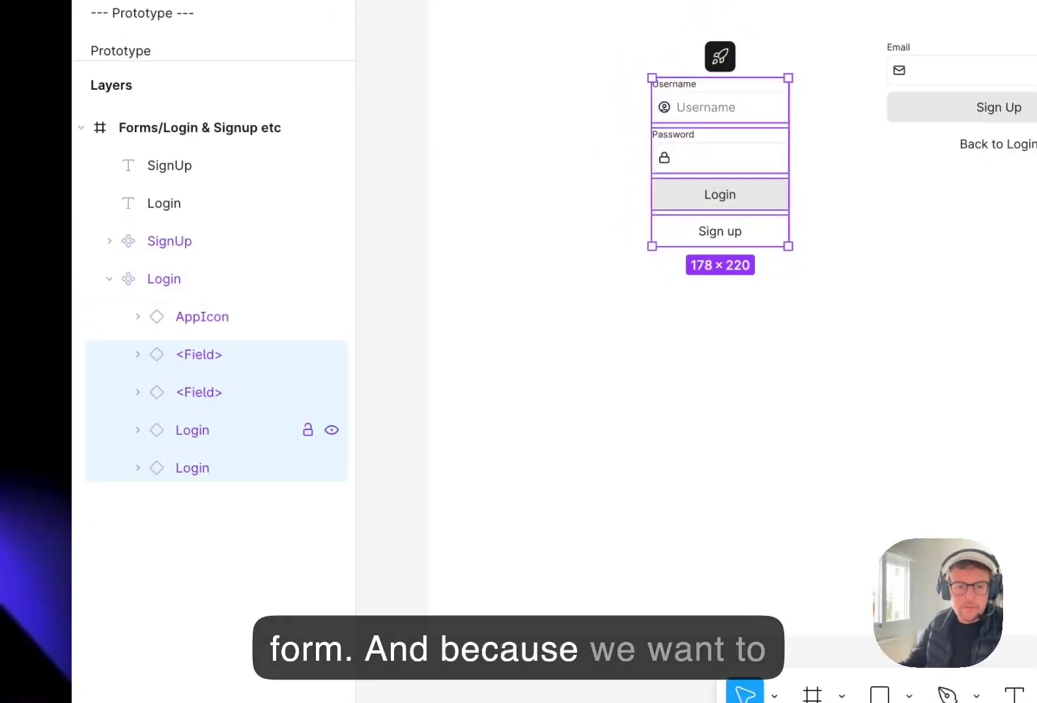
{"action": "key", "text": "shift+a"}
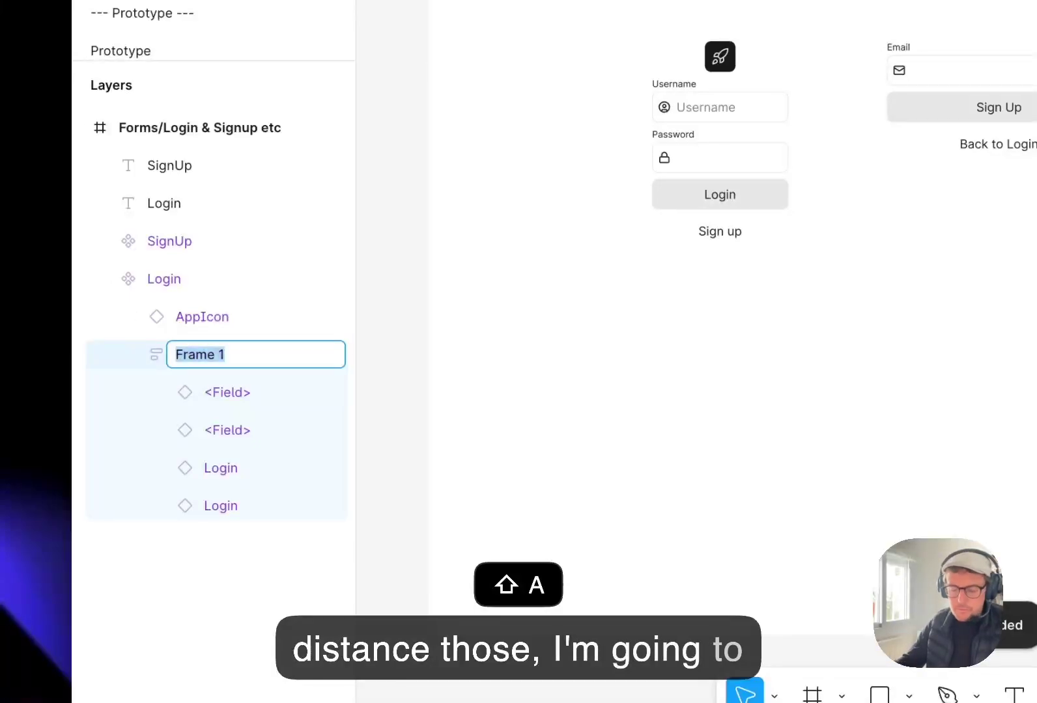
{"action": "type", "text": "Form"}
{"action": "key", "text": "Return"}
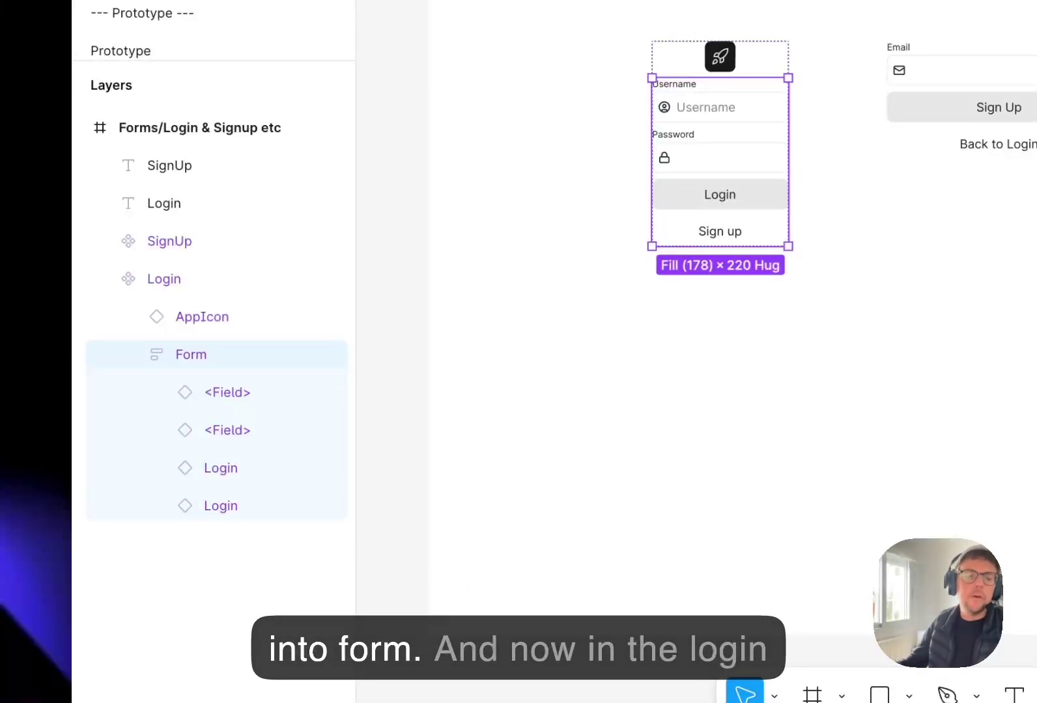
Apply the spacer-2xl variable to the vertical gap of the Login component
{"action": "left_click", "coordinate": [164, 280]}
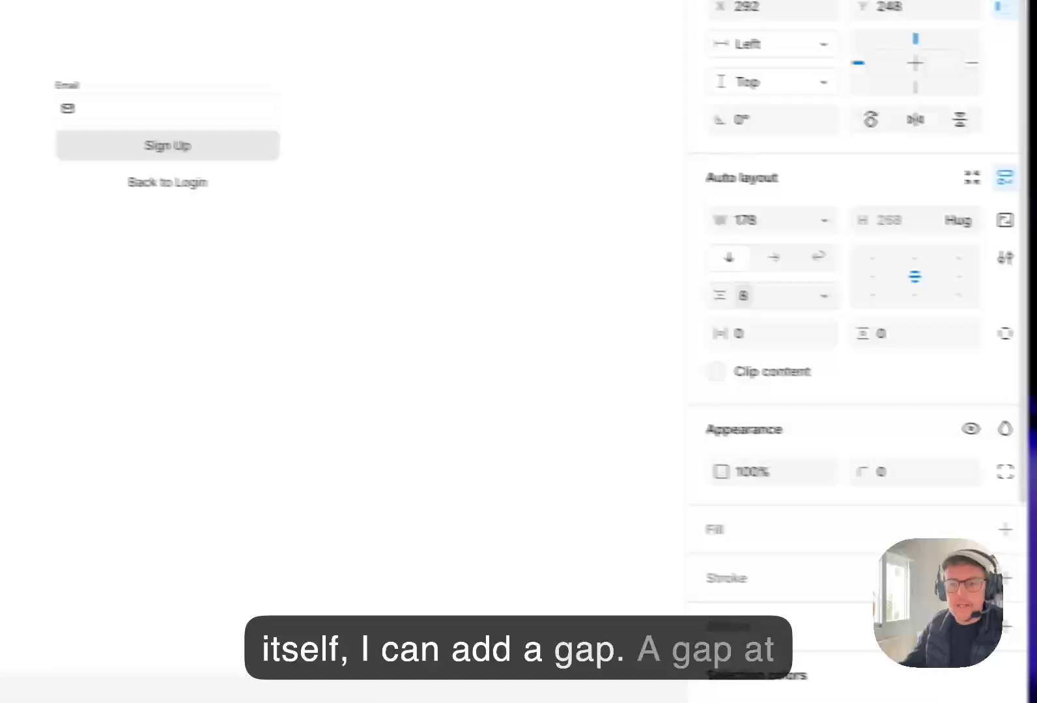
{"action": "left_click", "coordinate": [824, 296]}
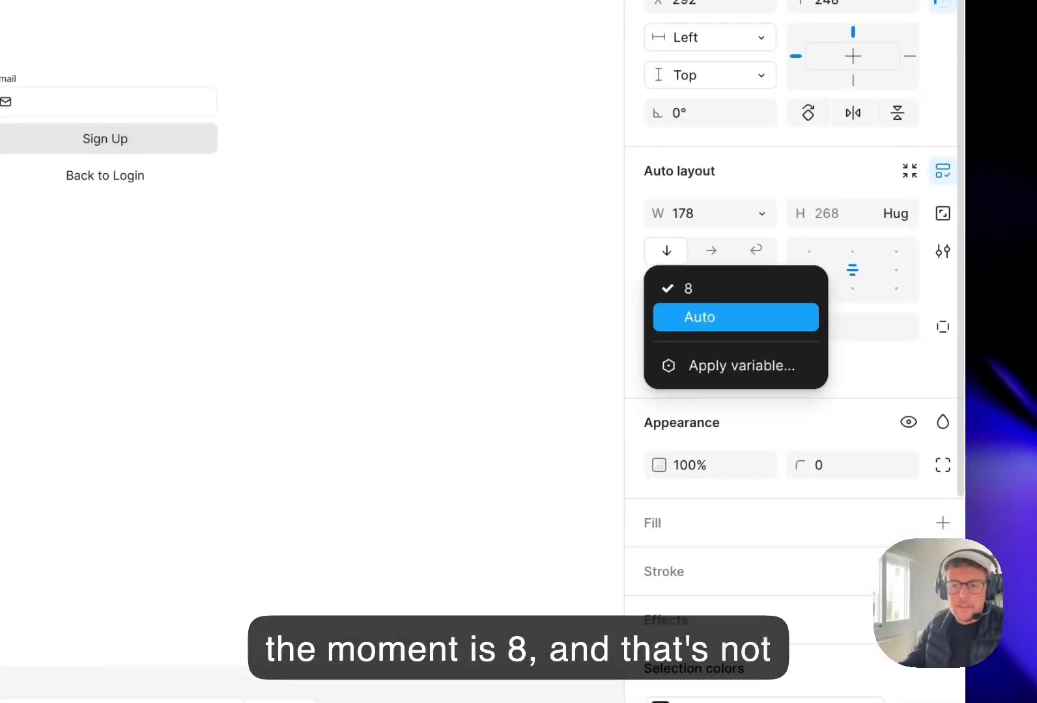
{"action": "left_click", "coordinate": [735, 366]}
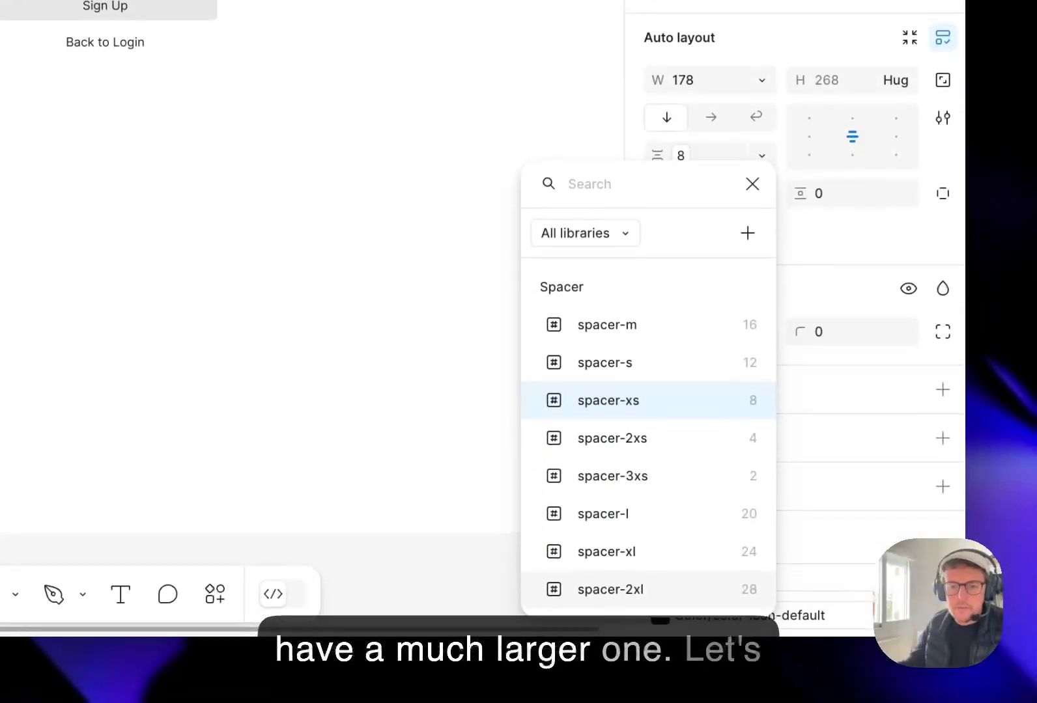
{"action": "left_click", "coordinate": [611, 590]}
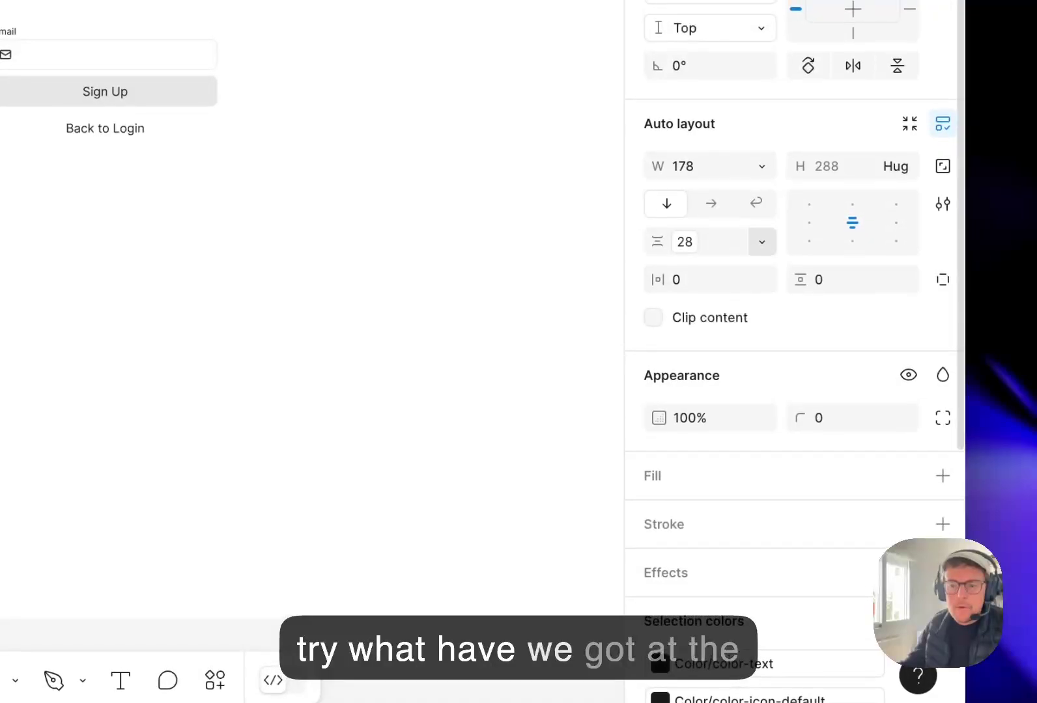
Apply the spacer-3xl variable to the Login component's vertical gap and view the page at 100% zoom
{"action": "left_click", "coordinate": [761, 196]}
{"action": "left_click", "coordinate": [736, 319]}
{"action": "scroll", "coordinate": [743, 478], "scroll_direction": "down", "scroll_amount": 3}
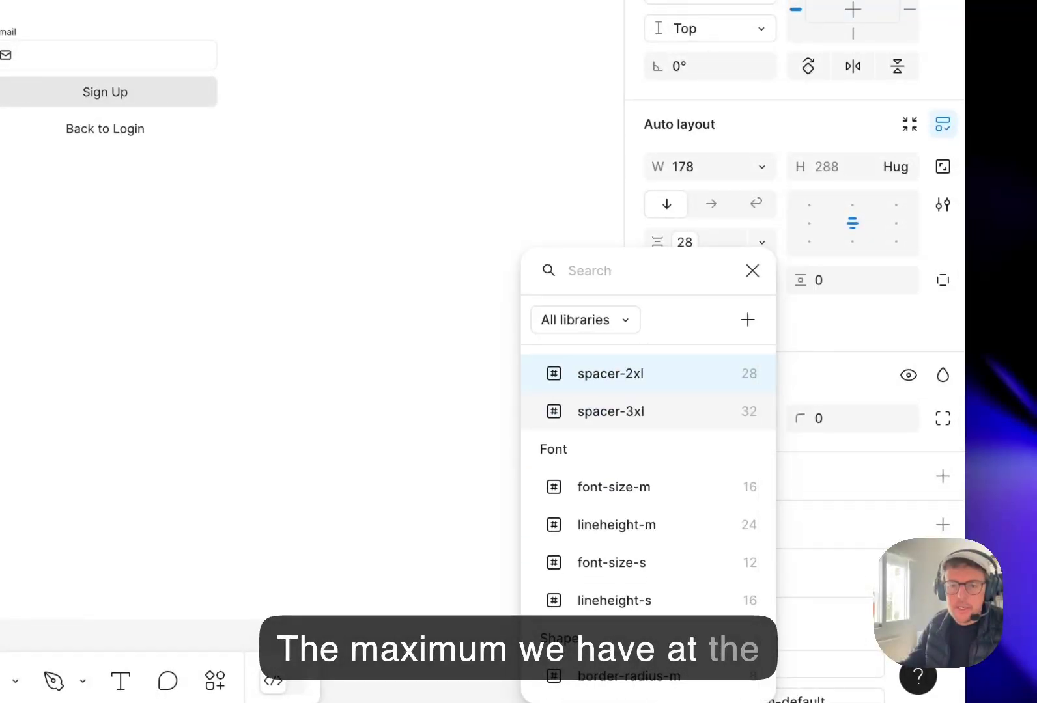
{"action": "left_click", "coordinate": [648, 411]}
{"action": "left_click", "coordinate": [527, 365]}
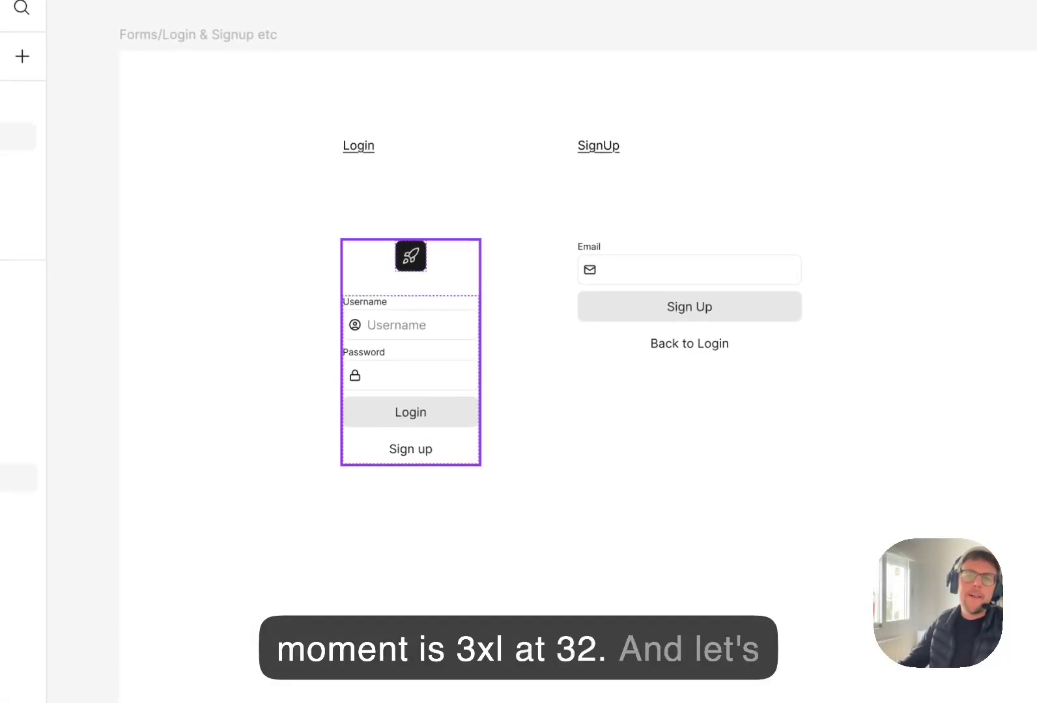
{"action": "key", "text": "Escape"}
{"action": "key", "text": "super+0"}
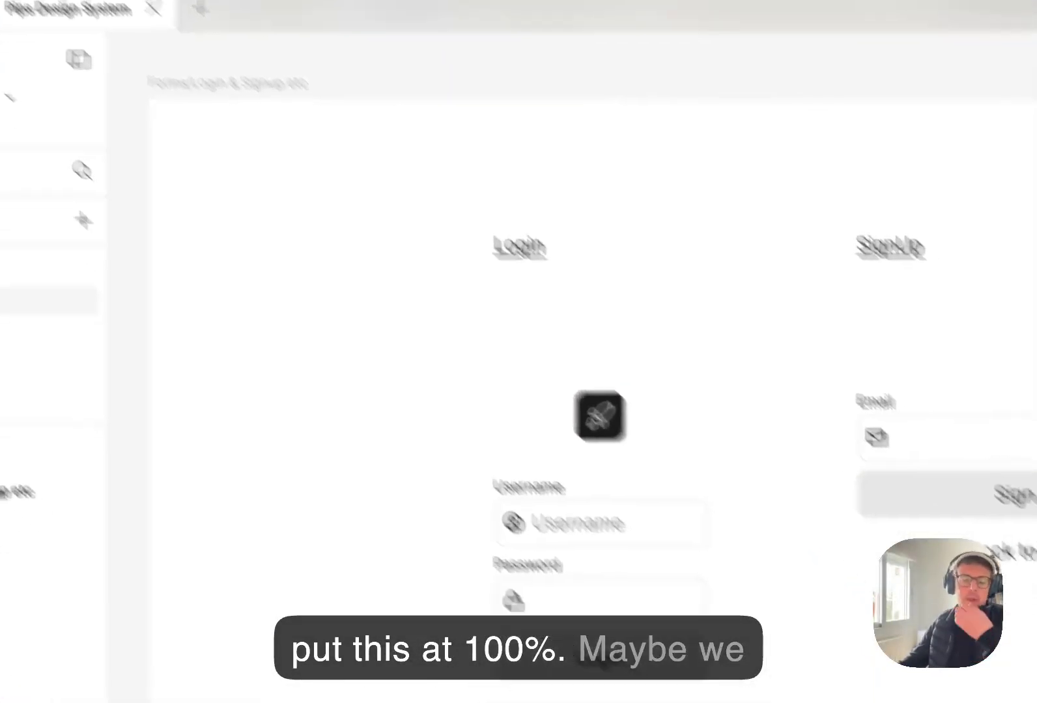
Hide the placeholder text inside the Login form's Username input
{"action": "left_click", "coordinate": [465, 446]}
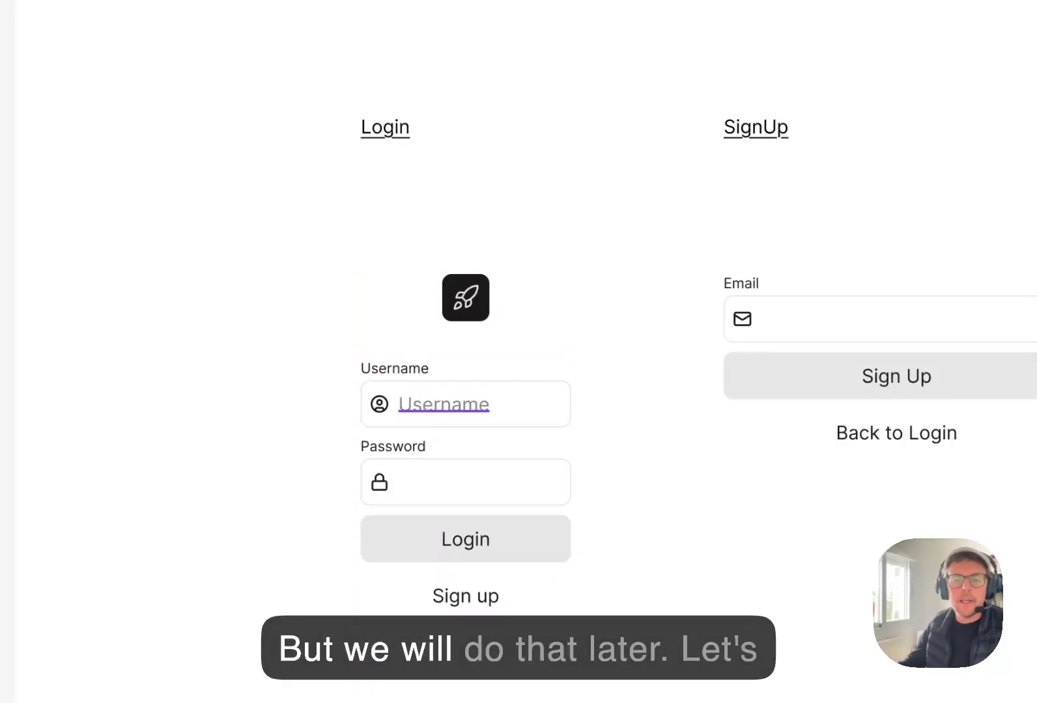
{"action": "left_click", "coordinate": [445, 404], "text": "super"}
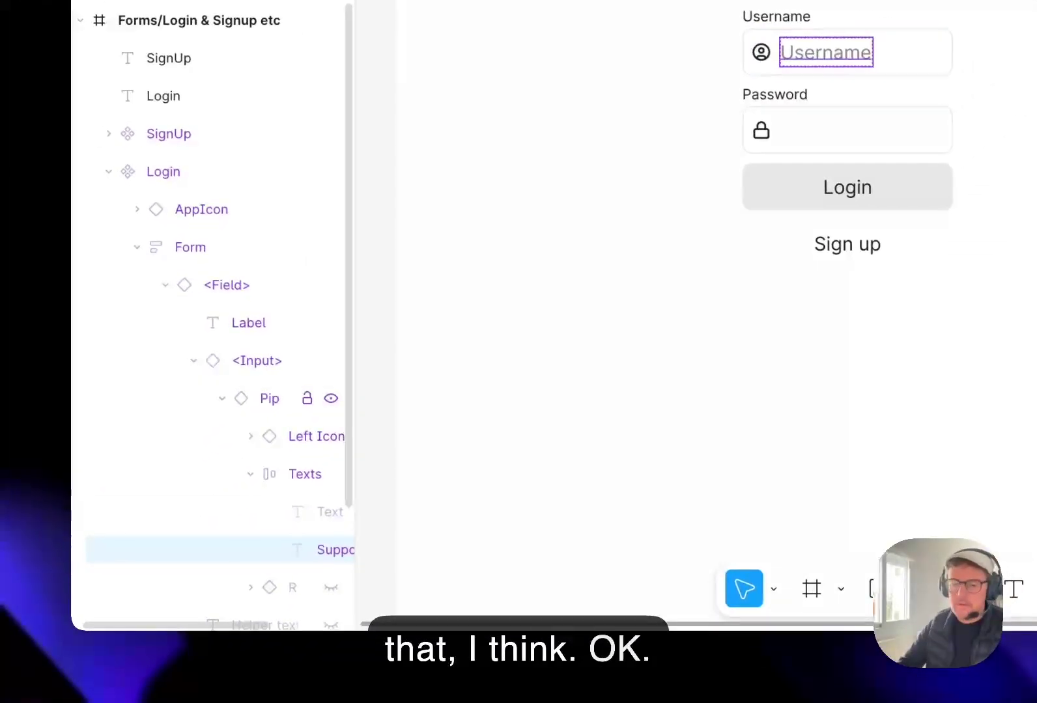
{"action": "key", "text": "super+shift+h"}
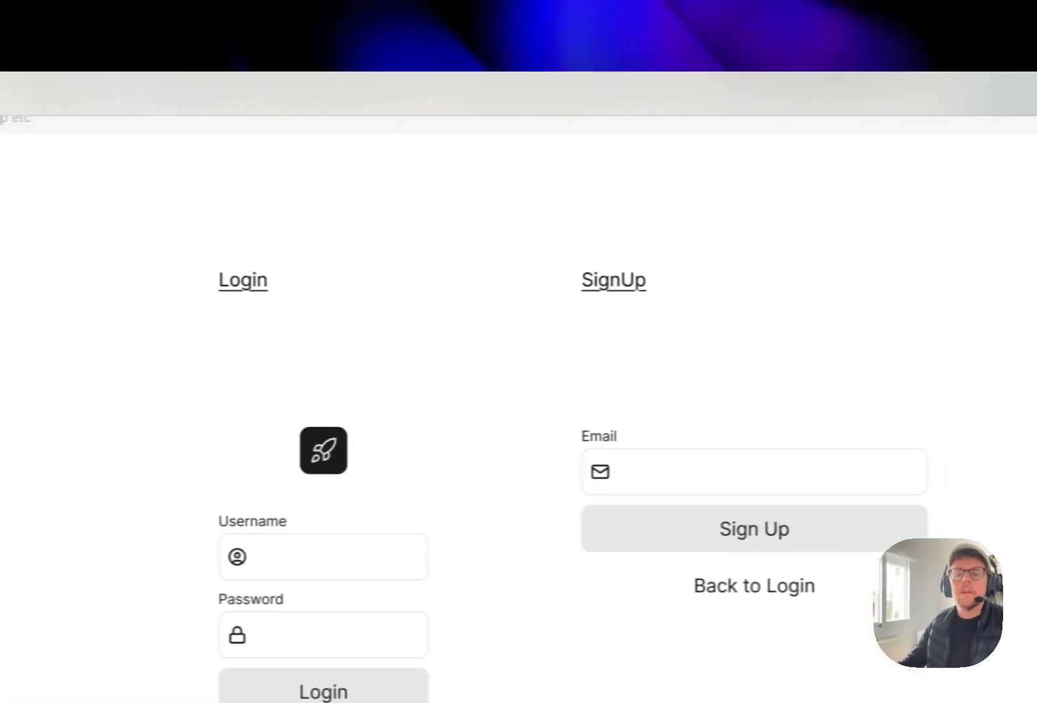
Reposition the Login component slightly to the right beneath its Login heading
{"action": "left_click_drag", "start_coordinate": [297, 495], "coordinate": [291, 495]}
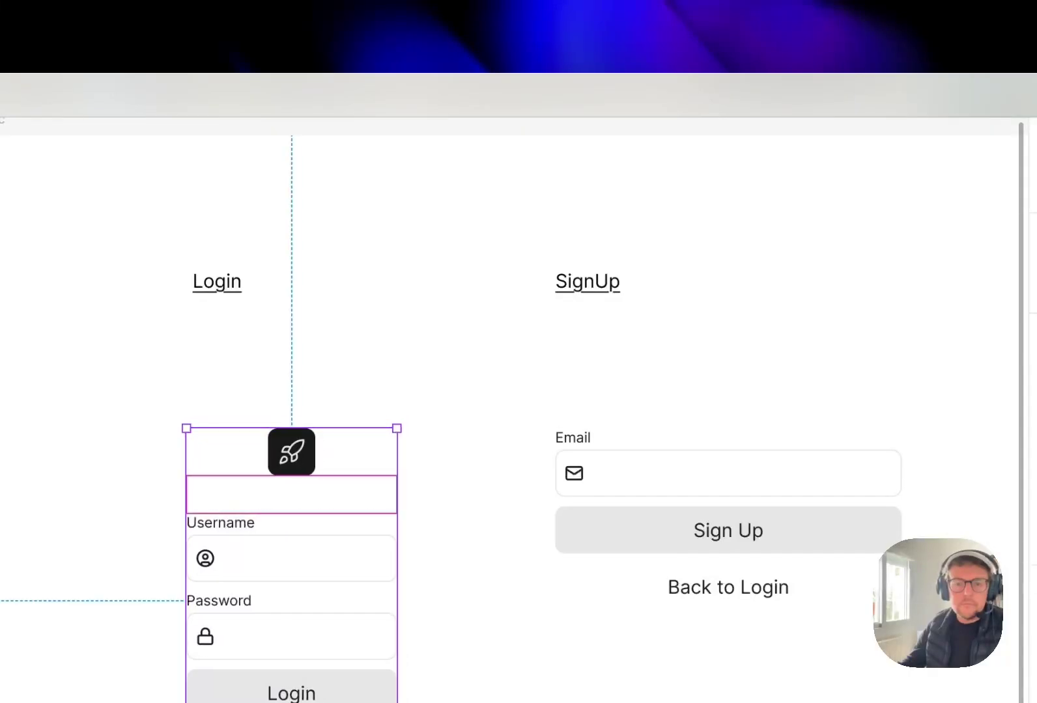
{"action": "key", "text": "shift+Right"}
{"action": "key", "text": "shift+Right"}
{"action": "key", "text": "shift+Right"}
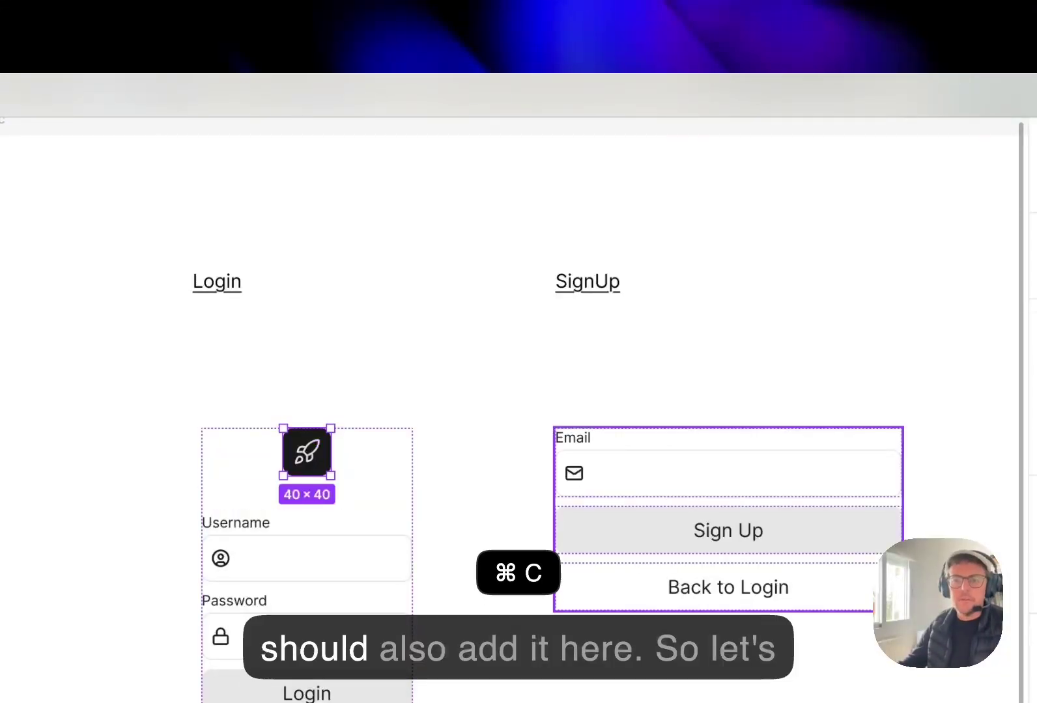
Paste a copy of the Login form's AppIcon into the SignUp component and order it above the Email field
{"action": "left_click", "coordinate": [728, 531]}
{"action": "key", "text": "super+v"}
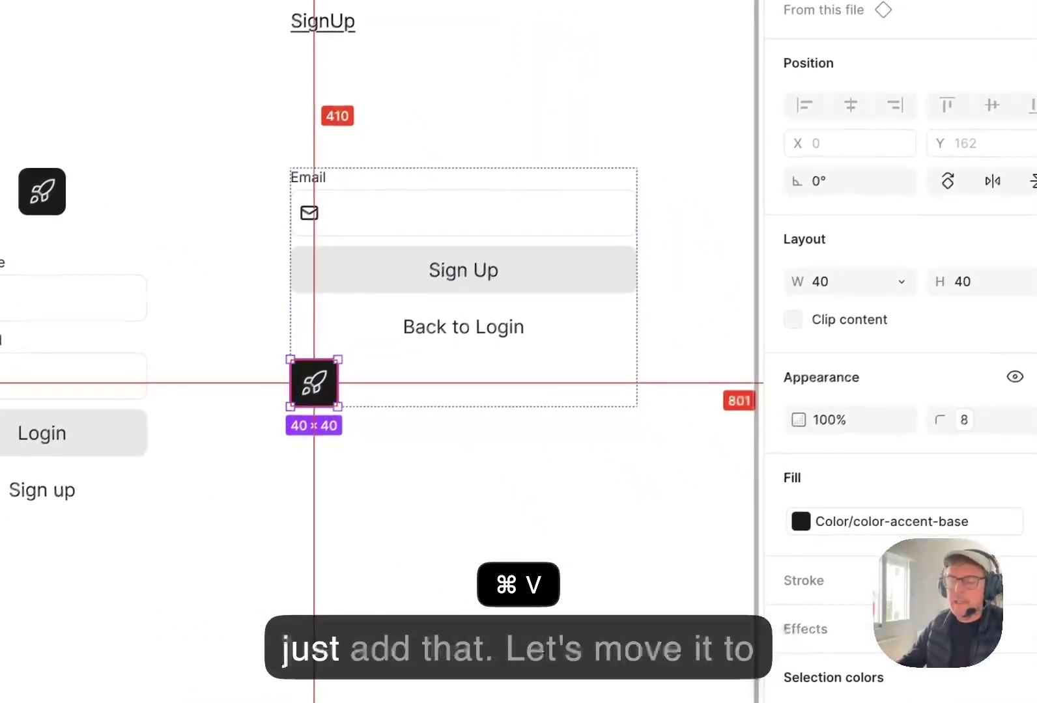
{"action": "key", "text": "super+alt+Down"}
{"action": "key", "text": "super+alt+Down"}
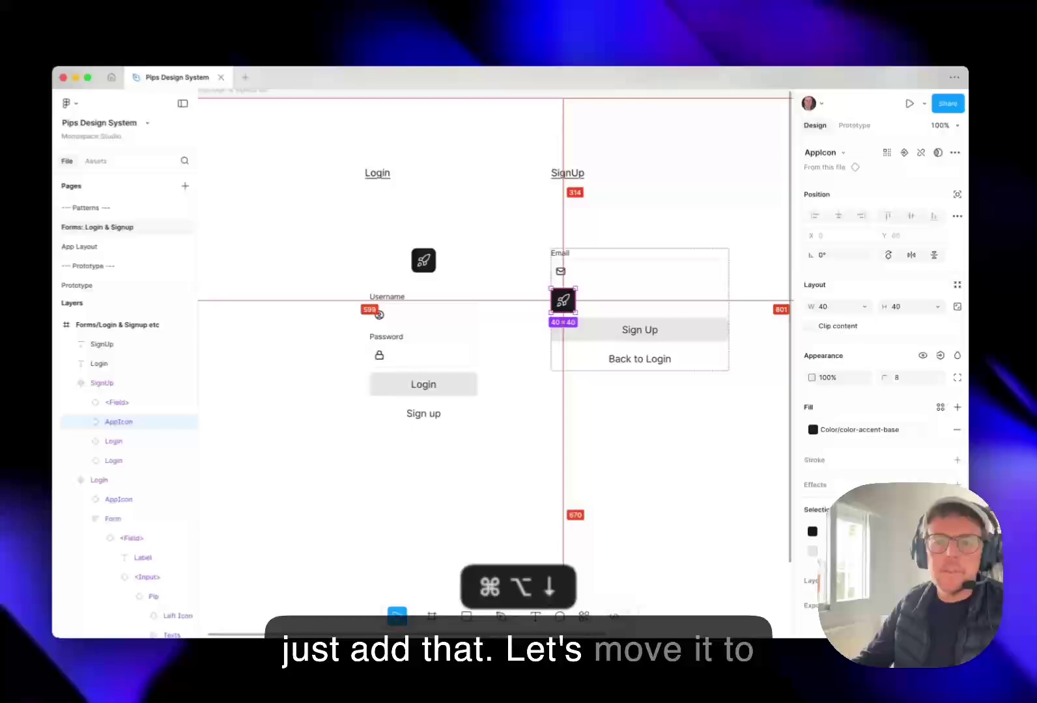
{"action": "key", "text": "super+alt+Down"}
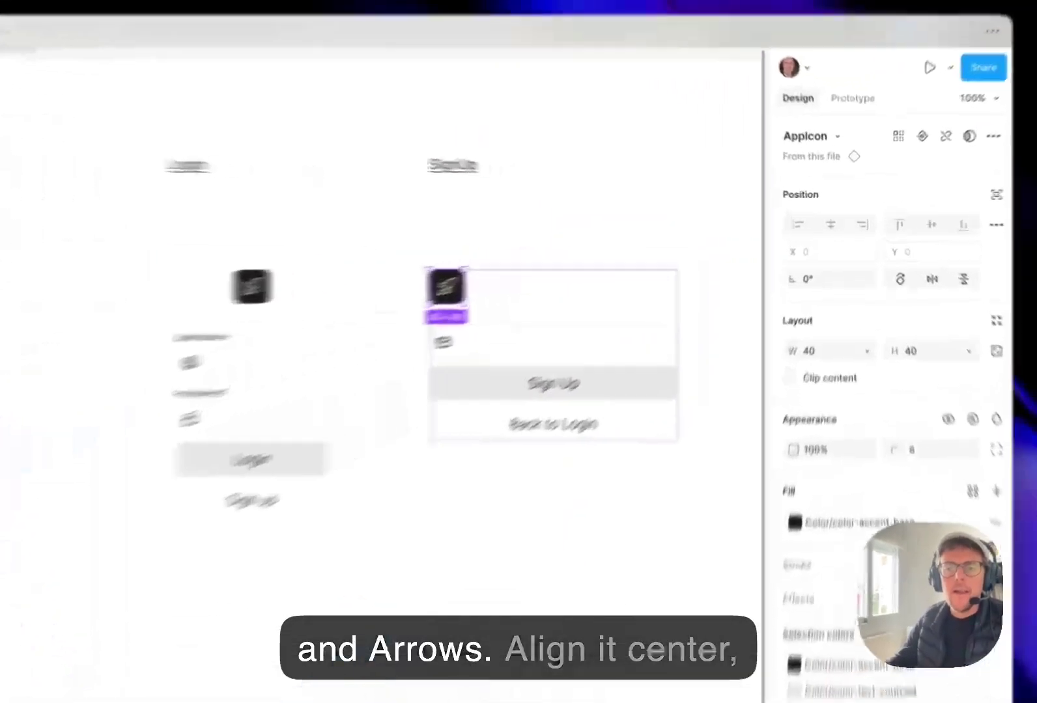
Center-align the SignUp component's contents and wrap its Email field and two buttons in an auto layout frame named Form
{"action": "left_click", "coordinate": [690, 221]}
{"action": "left_click", "coordinate": [683, 276]}
{"action": "left_click", "coordinate": [910, 374]}
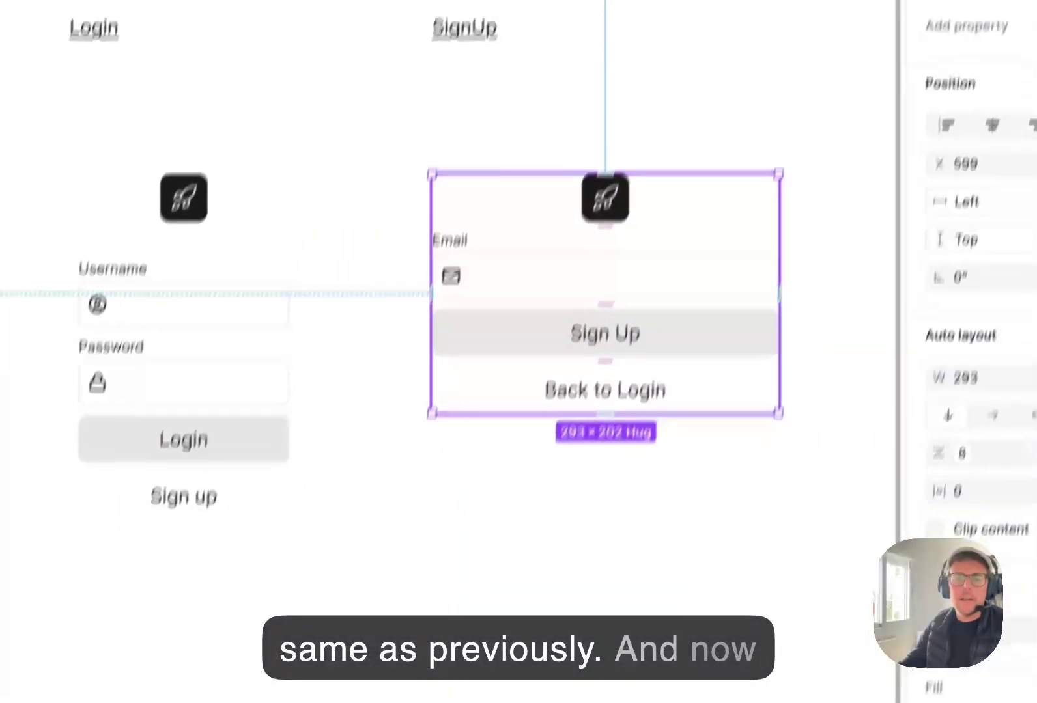
{"action": "key", "text": "shift+a"}
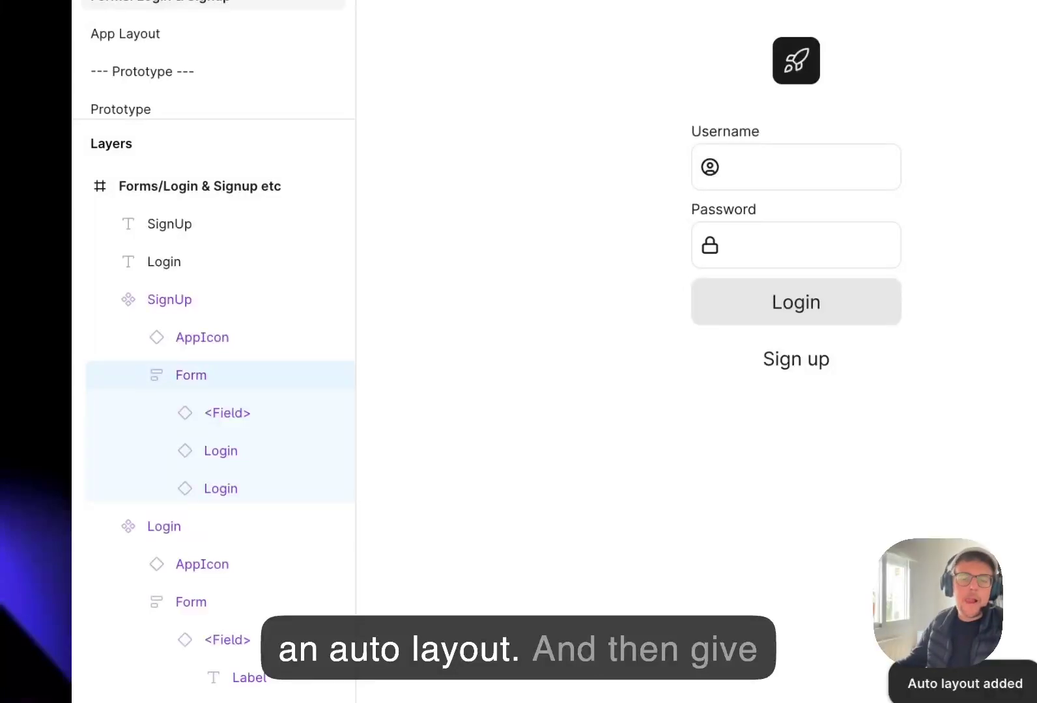
Apply the spacer-3xl variable to the vertical gap of the SignUp component
{"action": "left_click", "coordinate": [169, 300]}
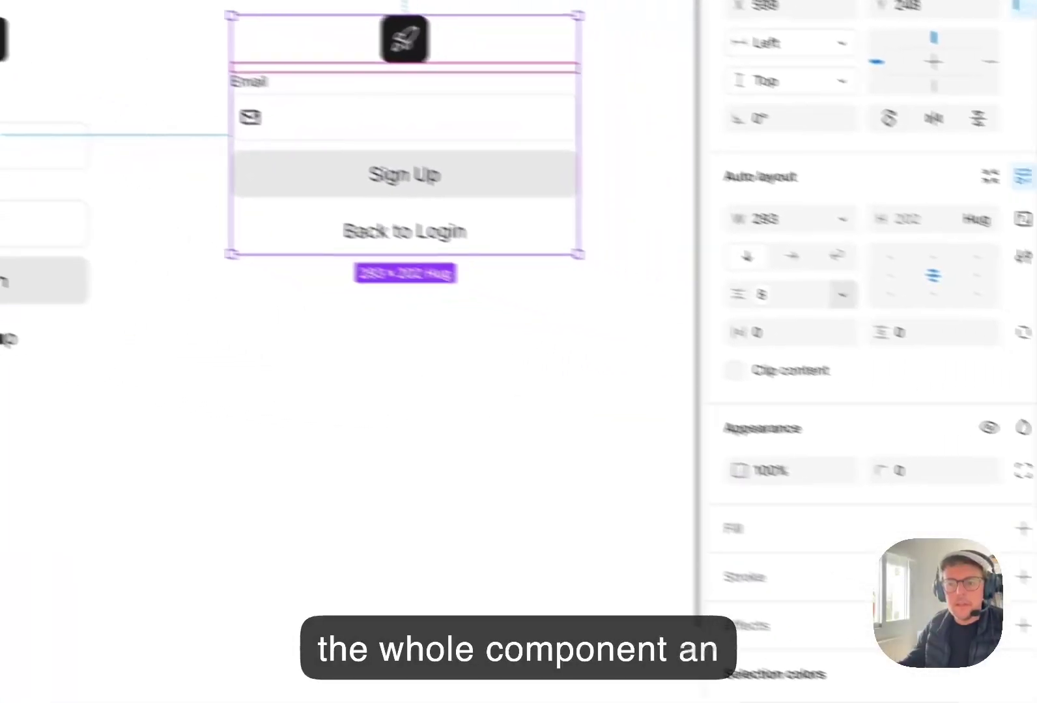
{"action": "left_click", "coordinate": [842, 297]}
{"action": "left_click", "coordinate": [749, 346]}
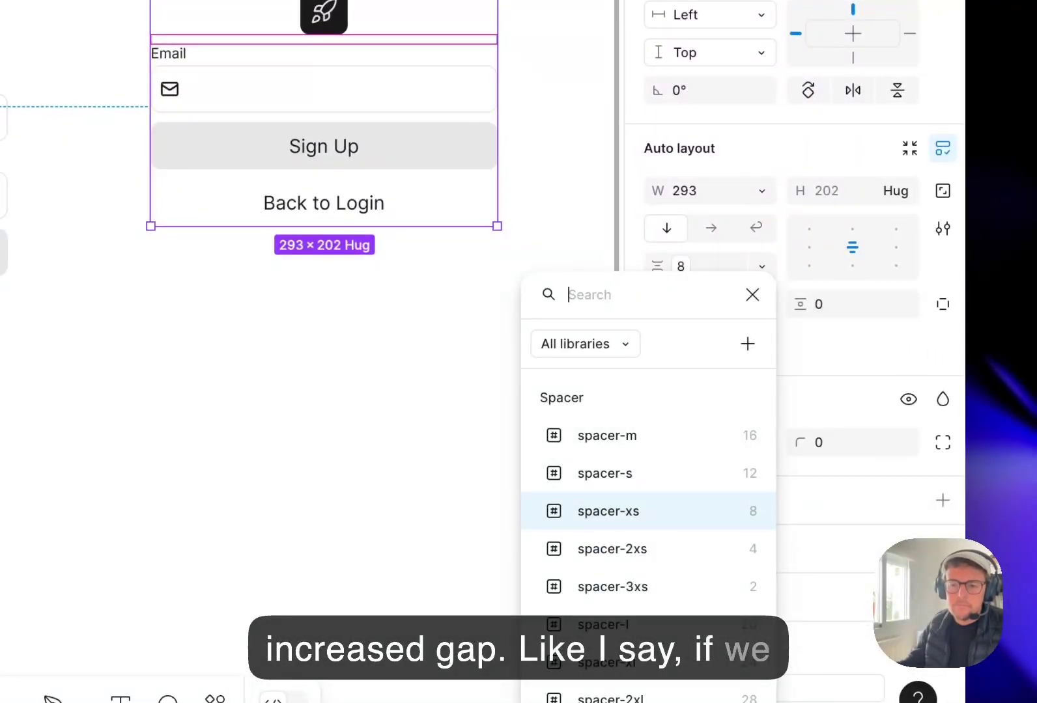
{"action": "scroll", "coordinate": [648, 534], "scroll_direction": "down", "scroll_amount": 3}
{"action": "left_click", "coordinate": [610, 492]}
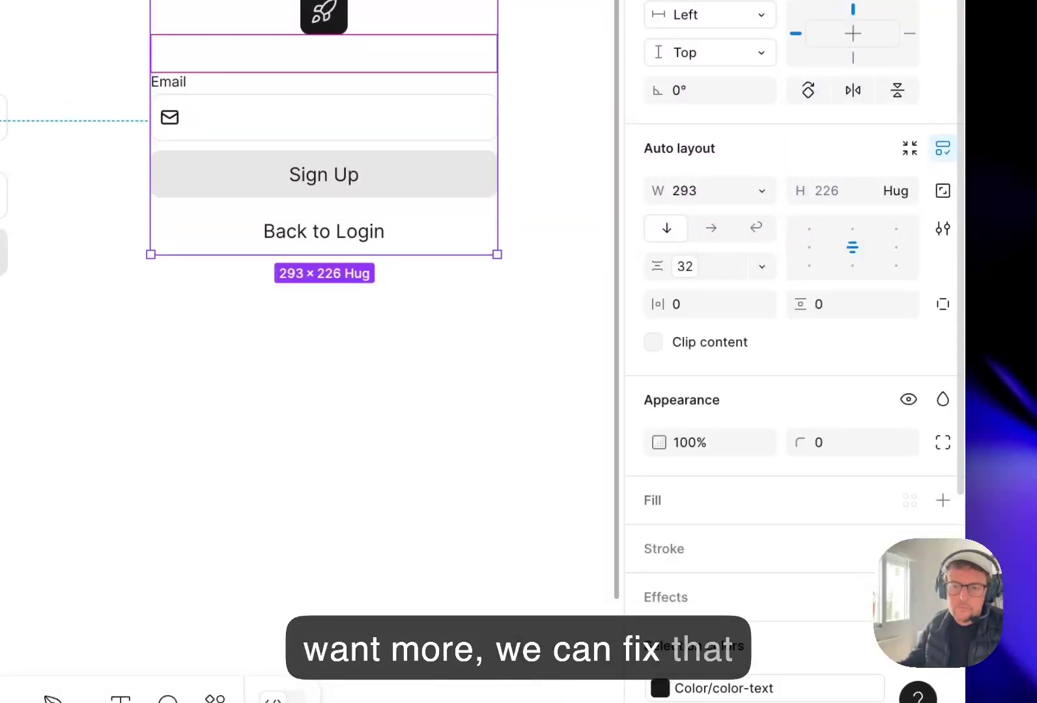
{"action": "left_click", "coordinate": [316, 365]}
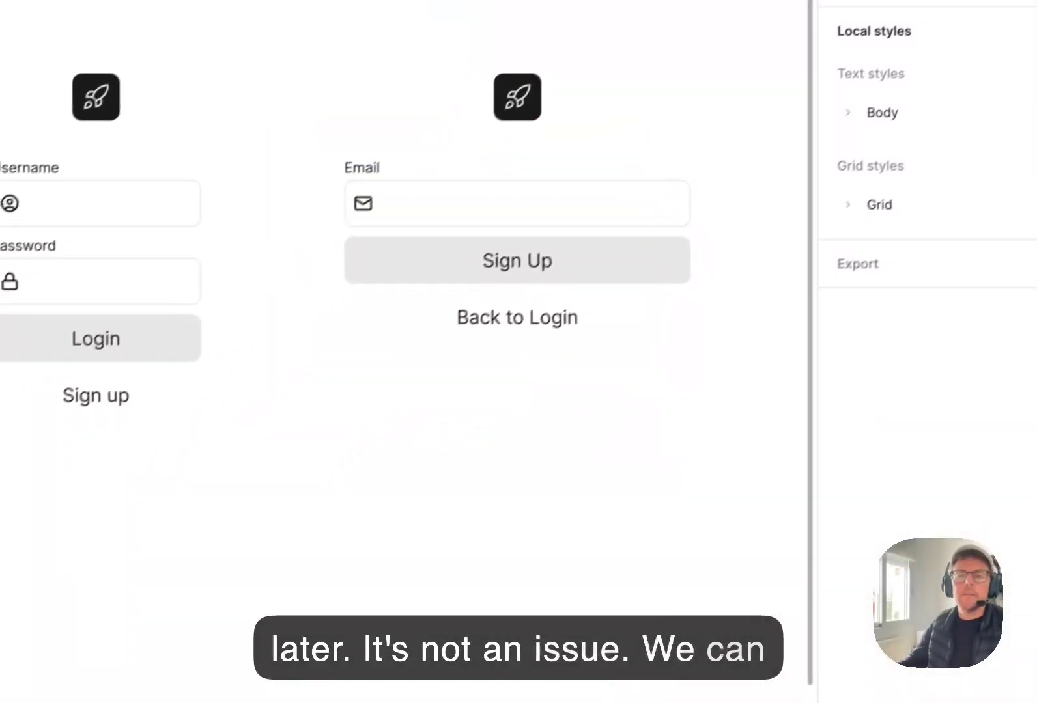
{"action": "scroll", "coordinate": [316, 364], "scroll_direction": "down", "scroll_amount": 1}
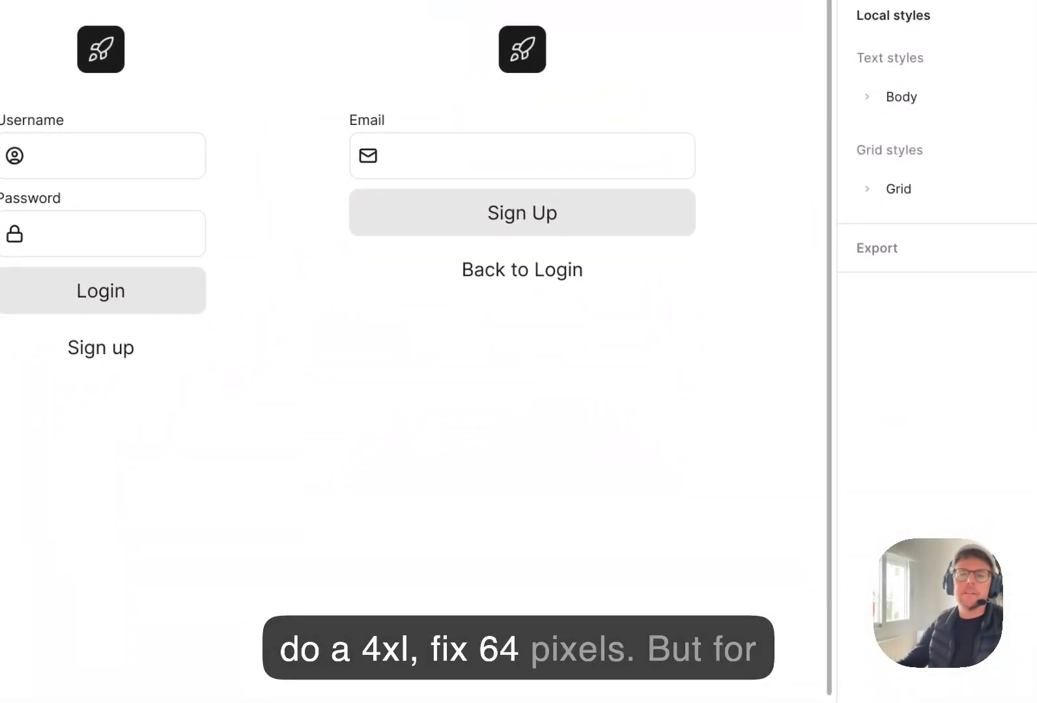